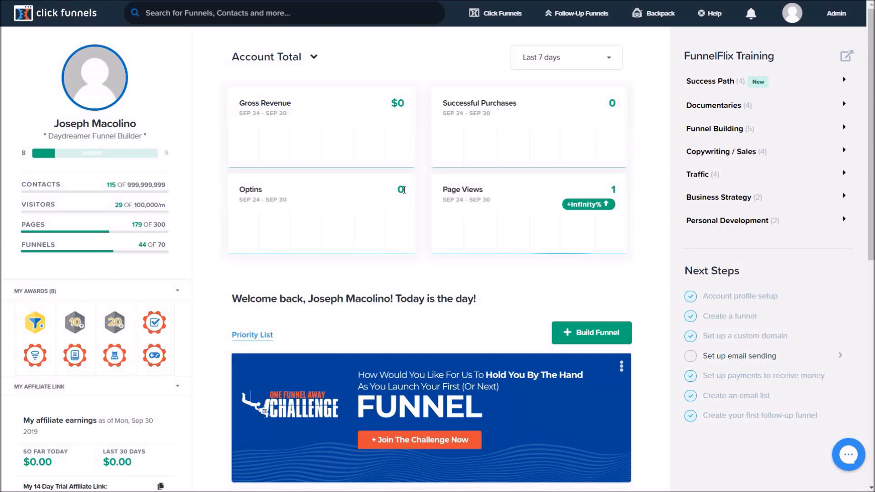
Bring up the account dropdown under the avatar in the top-right of the ClickFunnels dashboard.
click(403, 190)
mouse_move(796, 21)
Go to Account Settings and scroll the sidebar down toward Domains.
click(809, 41)
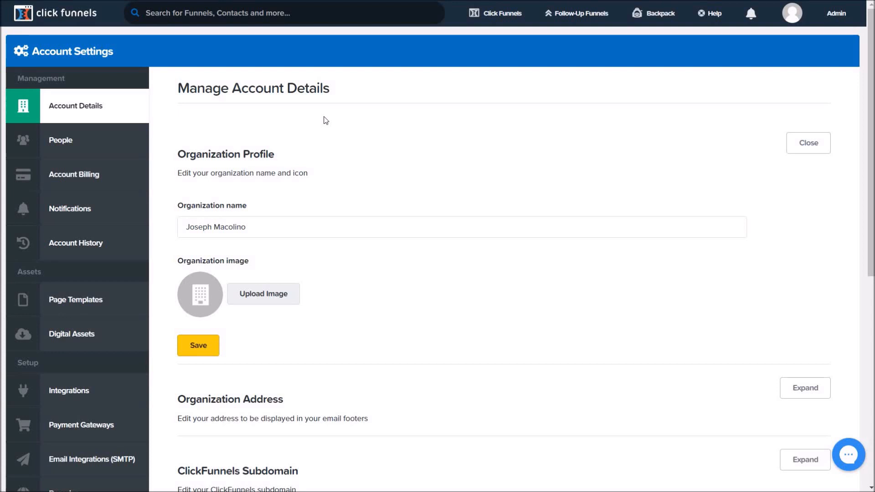
scroll(286, 114, down, 2)
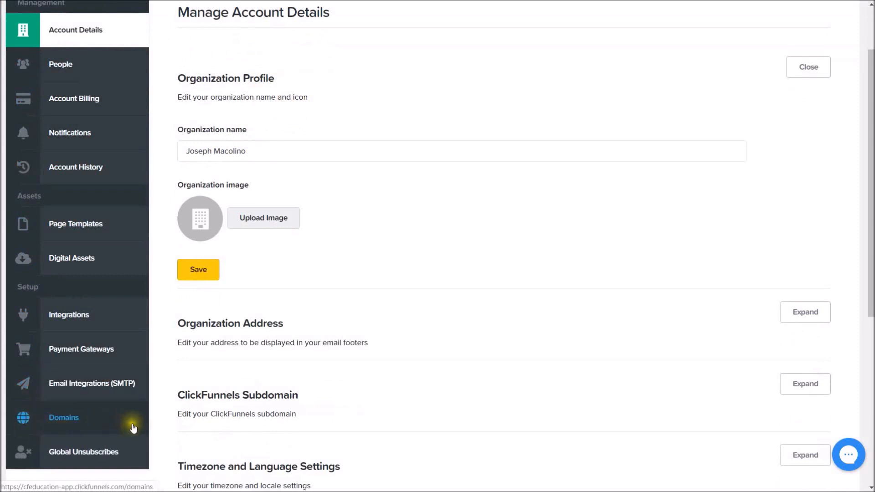
Edit the macolinoenterprises.com domain and expand its DNS zone records.
click(70, 415)
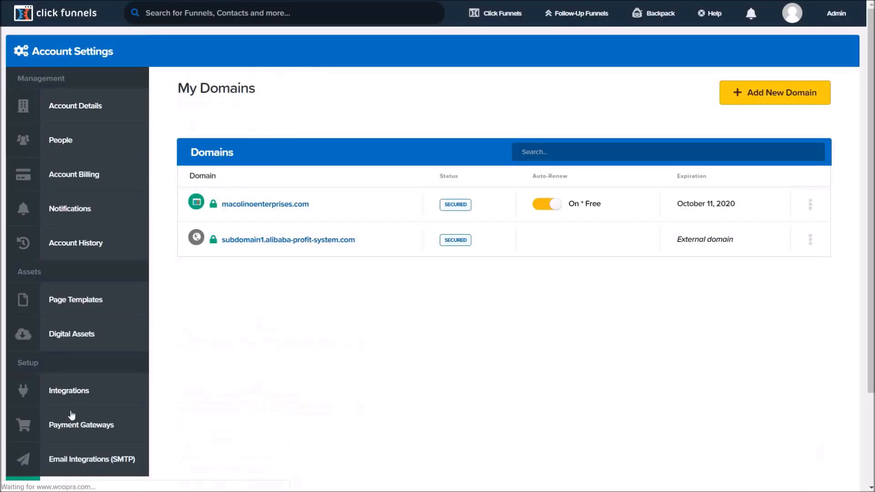
click(230, 205)
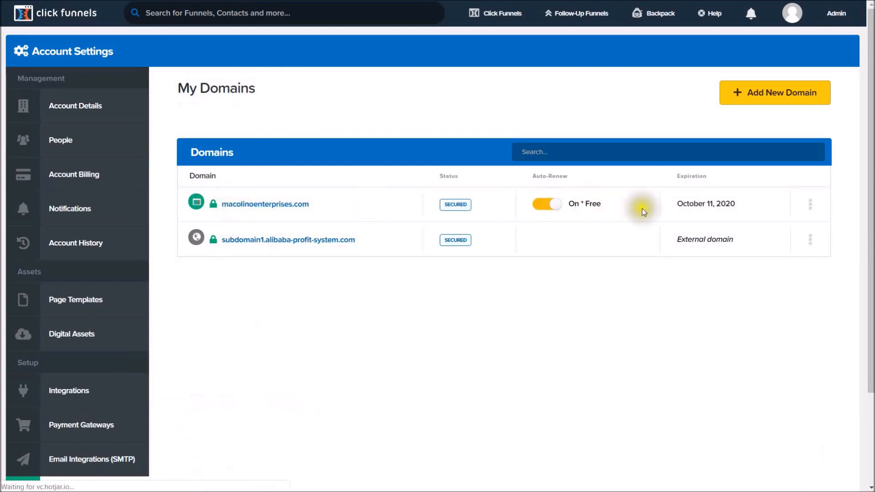
click(811, 211)
click(787, 220)
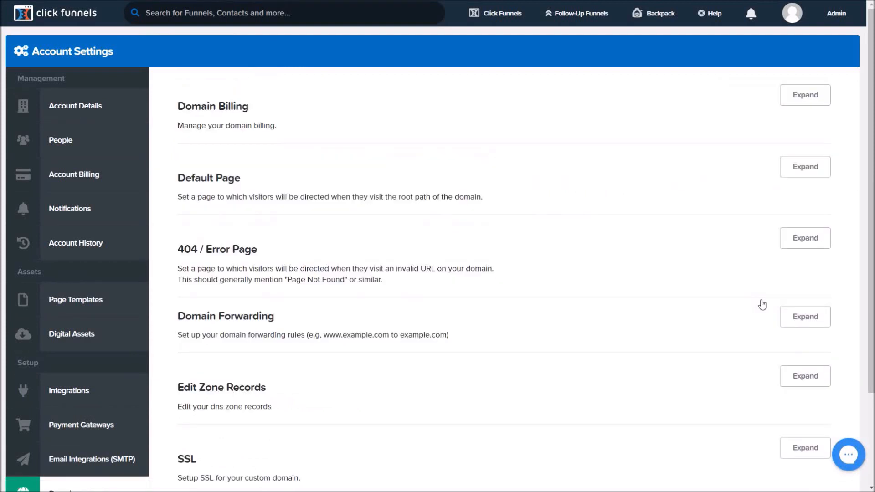
scroll(762, 304, down, 3)
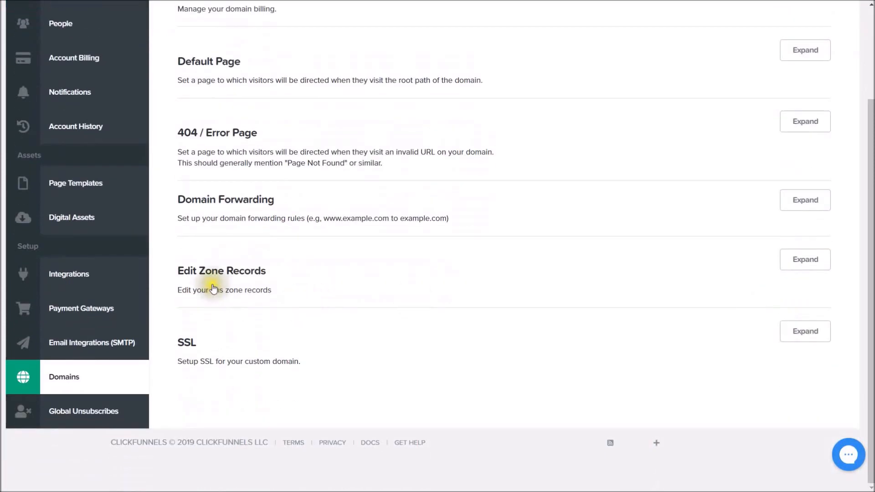
click(795, 262)
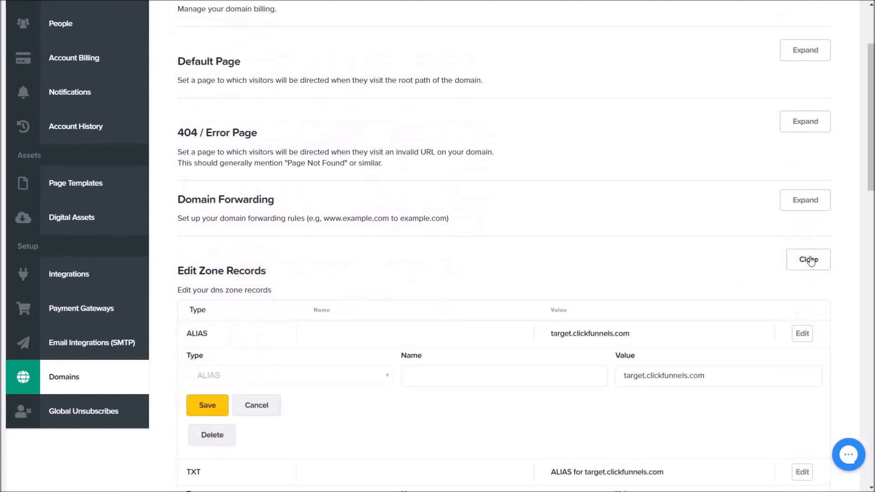
scroll(630, 271, down, 10)
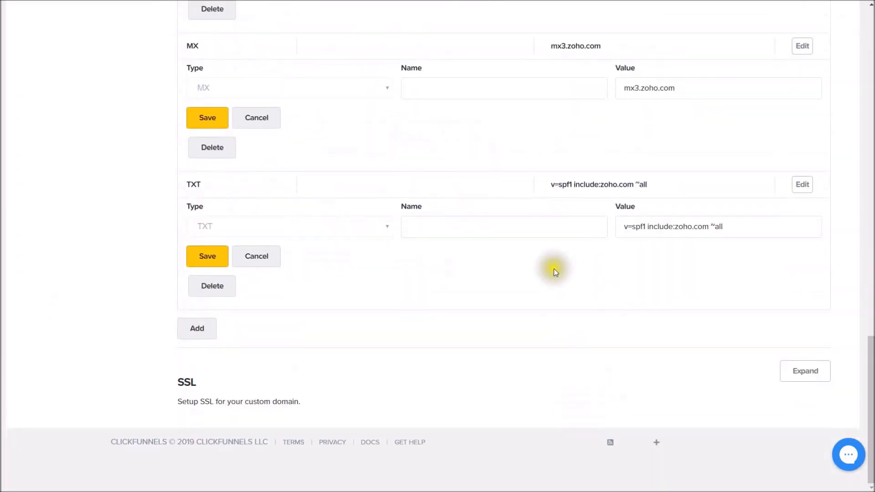
Add a new CNAME zone record named mg2, leaving its value empty.
click(196, 328)
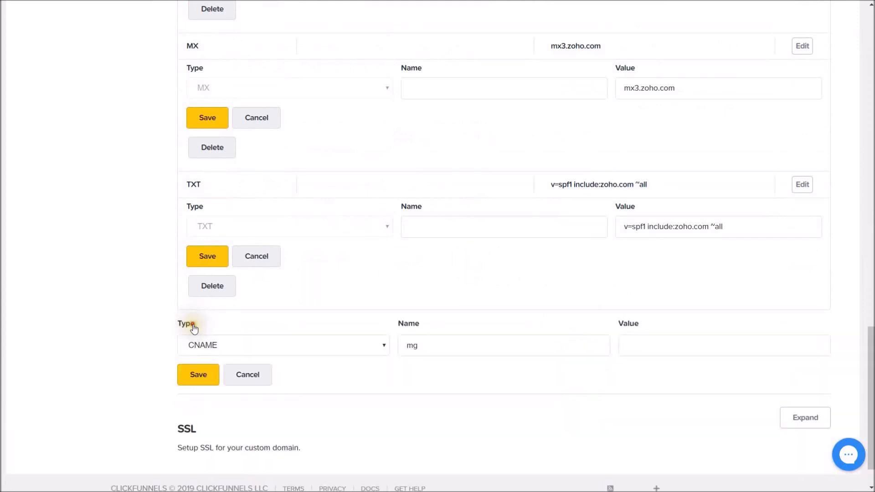
click(382, 345)
click(211, 173)
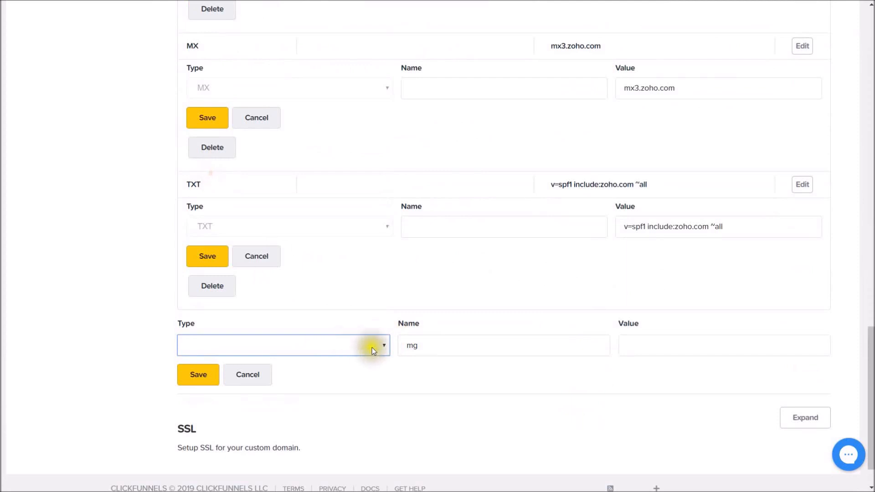
click(372, 348)
click(226, 228)
click(431, 346)
drag(401, 343, 393, 343)
key(BackSpace)
text(mg2)
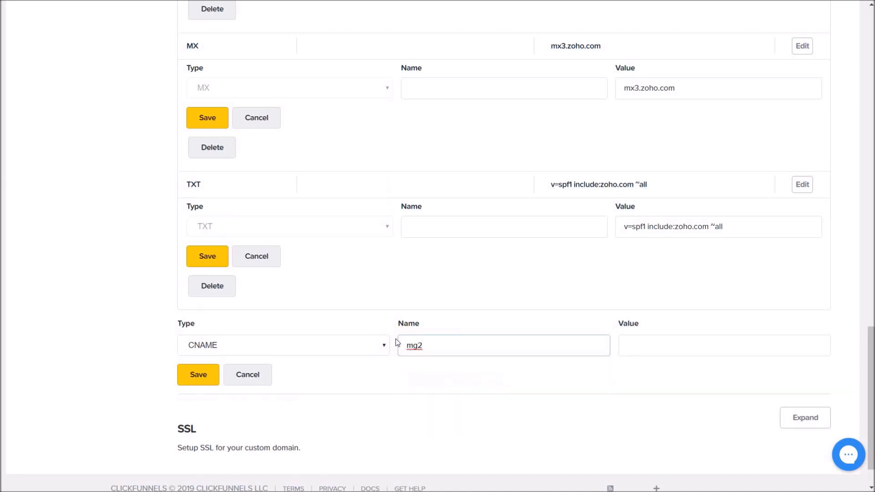
key(Tab)
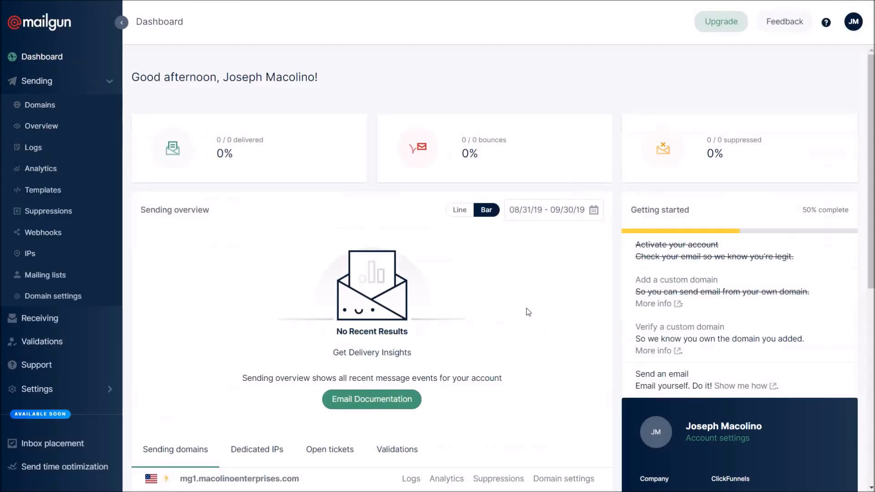
Open Mailgun's Sending Domains list showing mg1.macolinoenterprises.com and the sandbox domain.
click(68, 82)
click(34, 82)
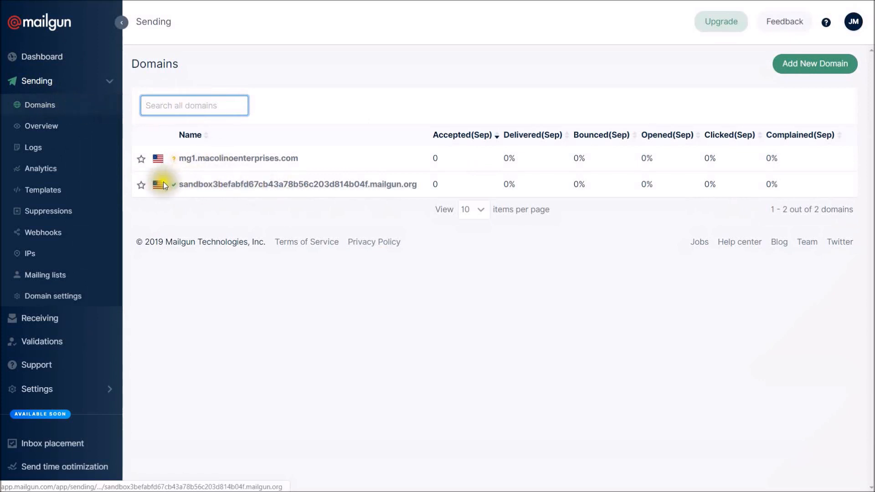
drag(166, 185, 503, 187)
click(504, 182)
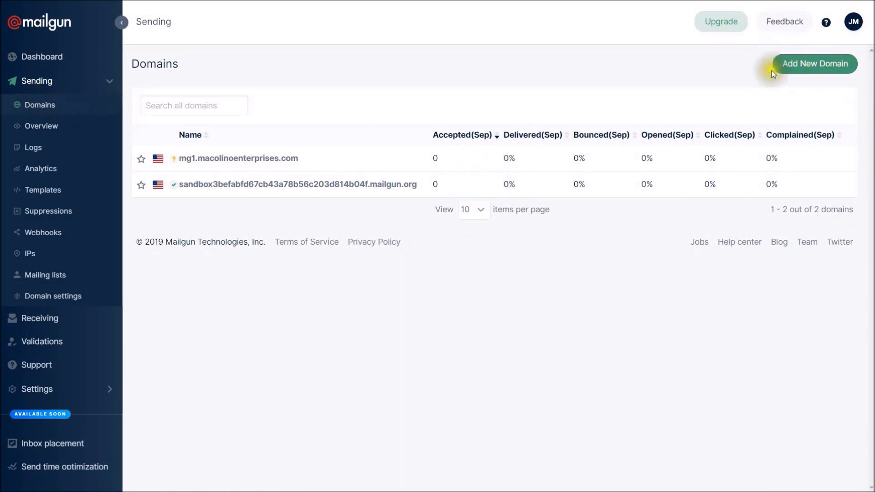
Create Mailgun sending domain mg2.macolinoenterprises.com with US region and 1024-bit DKIM authority.
click(820, 63)
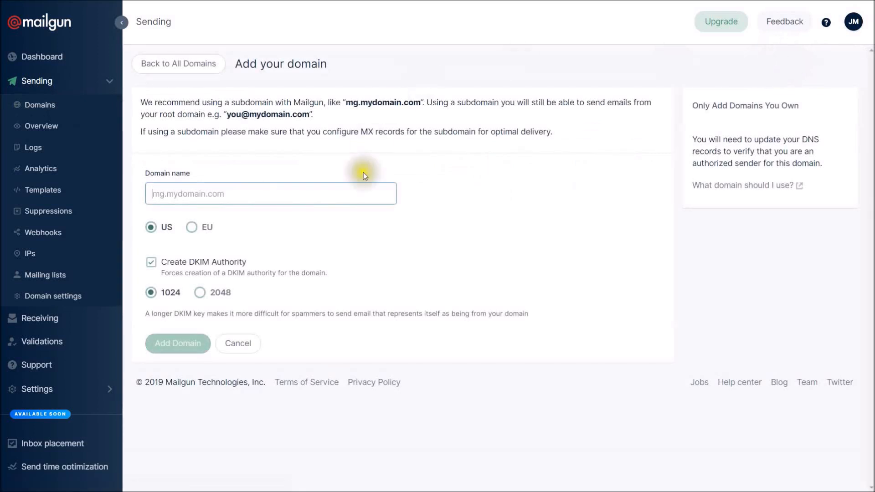
text(mg2.)
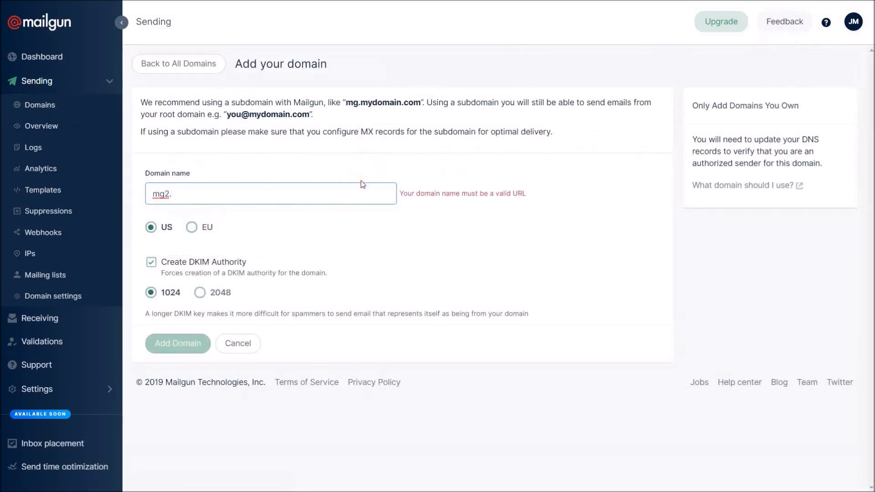
text(macolinoe)
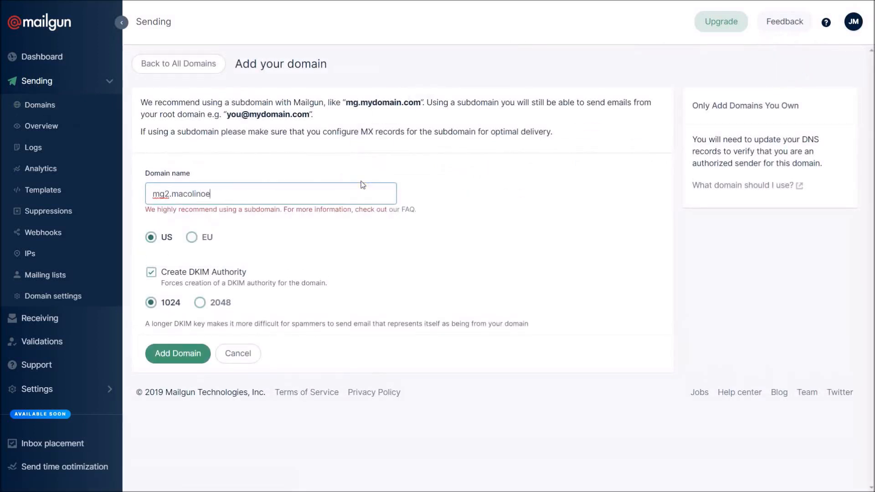
text(nterprises.com)
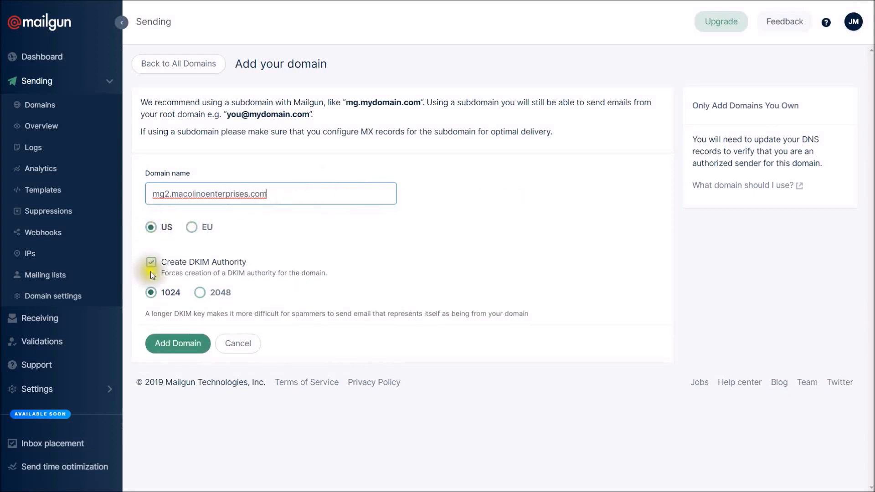
click(178, 344)
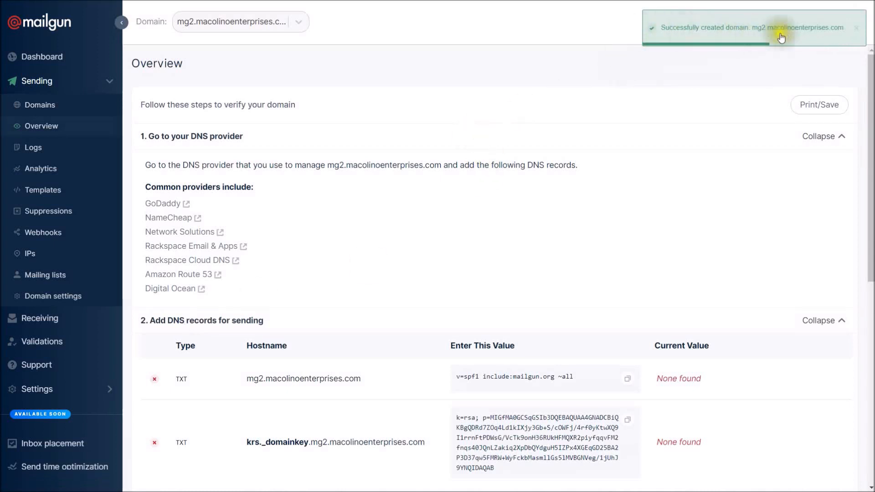
Dismiss the domain-created notice and copy email.mg2 from the tracking CNAME hostname.
click(852, 36)
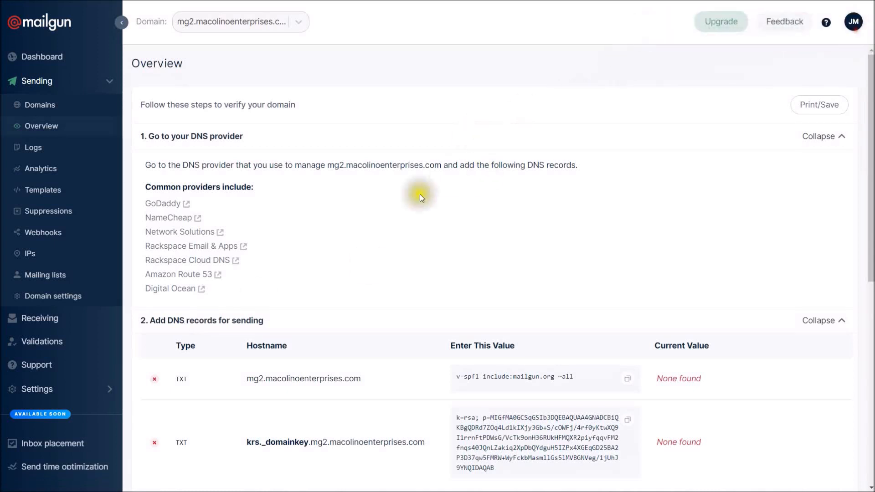
scroll(359, 193, down, 3)
scroll(360, 191, down, 6)
scroll(371, 195, up, 7)
scroll(234, 224, down, 7)
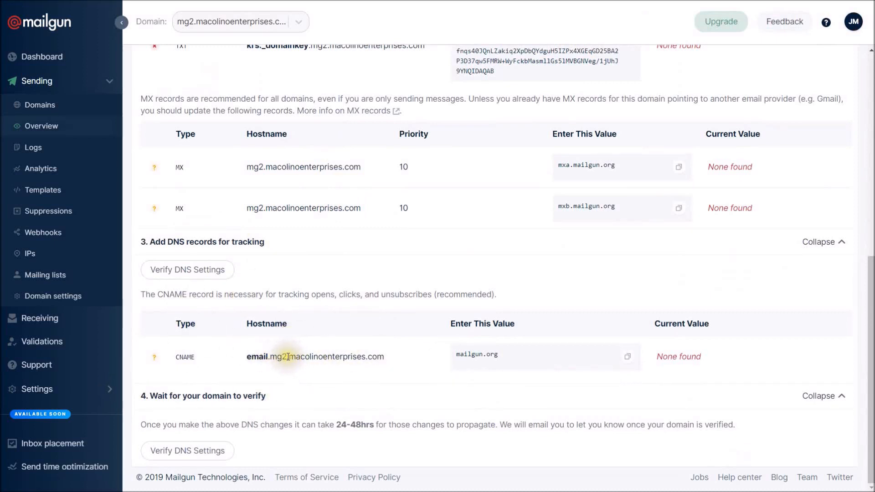
drag(288, 356, 247, 356)
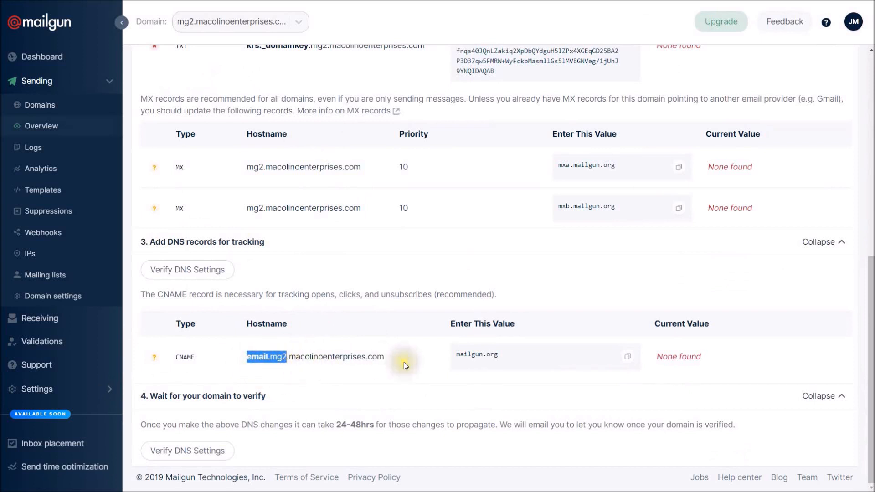
right_click(274, 357)
click(292, 364)
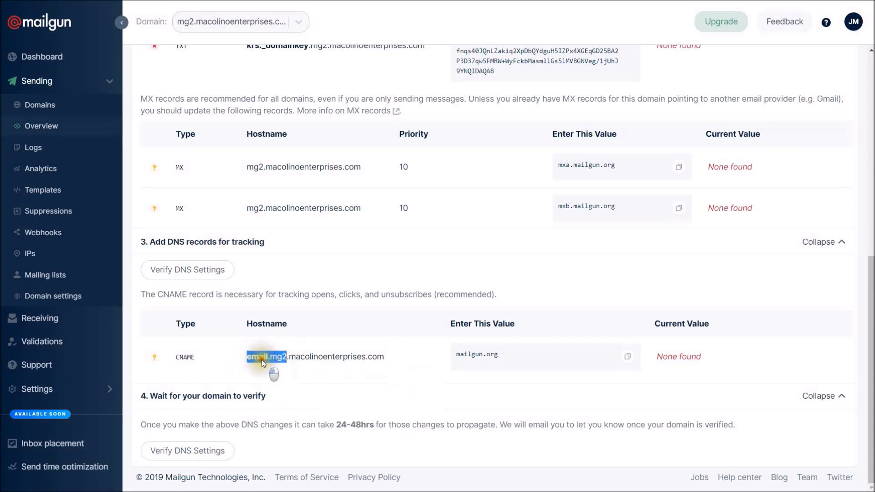
Reselect email.mg2 in the CNAME hostname and copy it again.
click(249, 358)
drag(248, 358, 286, 356)
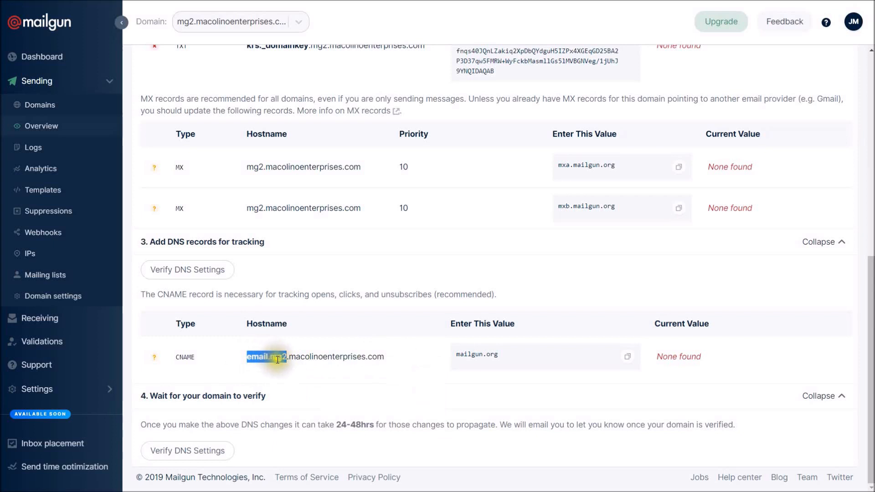
right_click(279, 360)
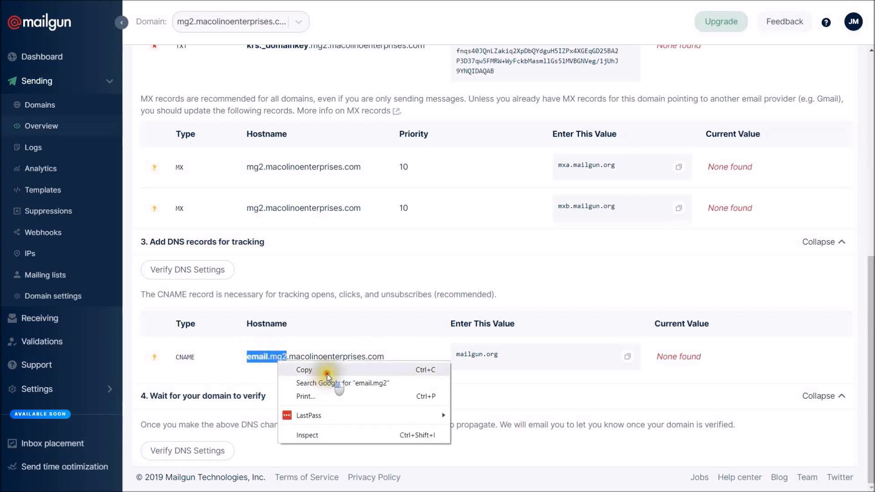
click(324, 369)
click(326, 373)
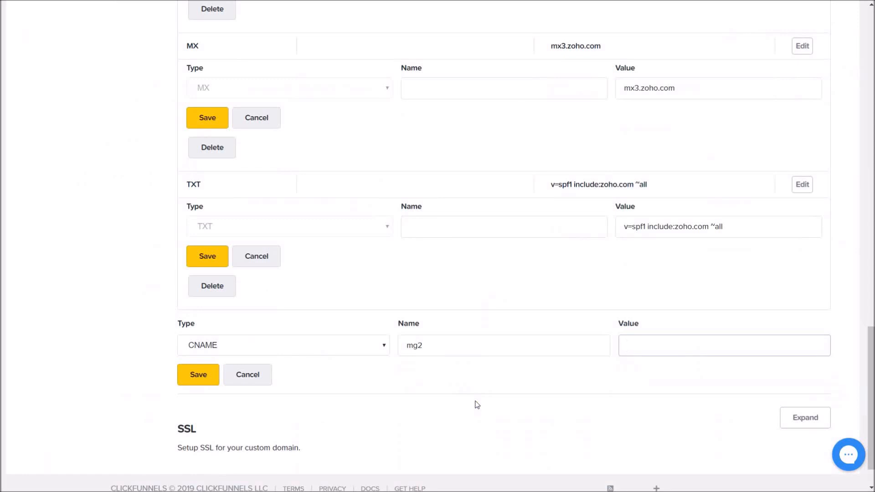
Complete the CNAME record name as email.mg2 pointing to mailgun.org and save it.
click(402, 352)
text(email.mg2)
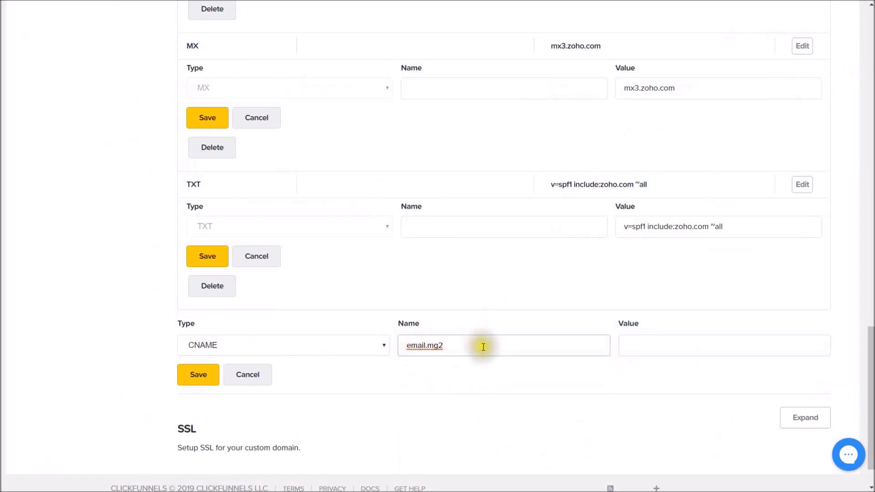
key(Tab)
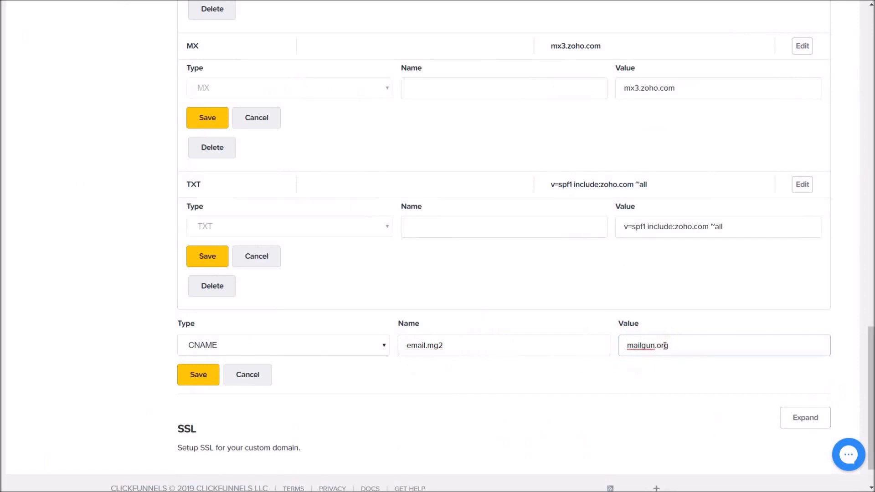
click(203, 381)
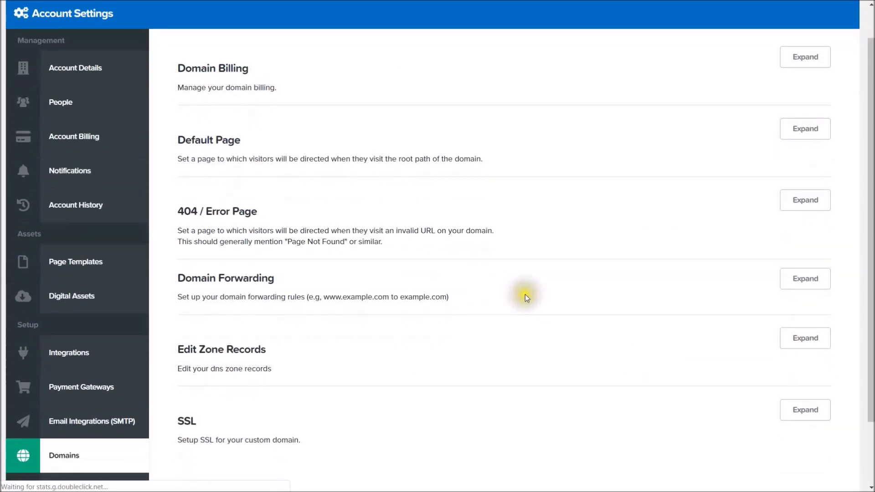
Expand the zone records again and start a new TXT record.
scroll(525, 297, down, 2)
click(787, 258)
scroll(292, 346, down, 10)
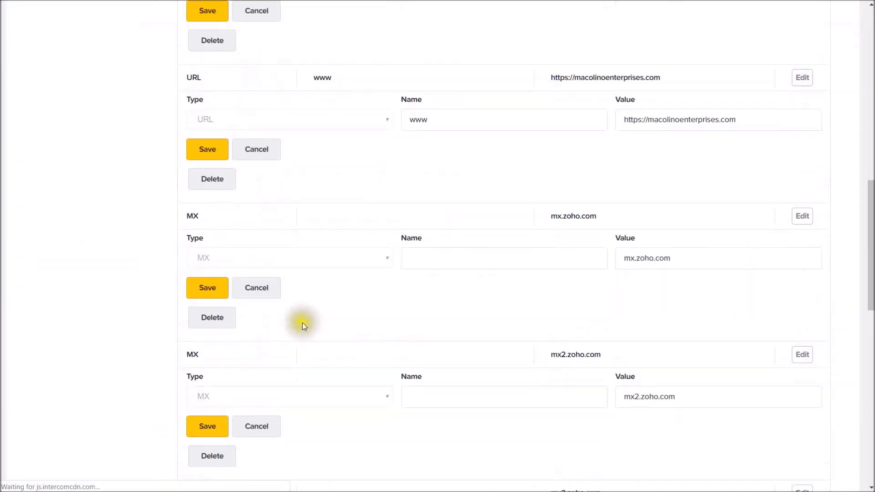
scroll(302, 322, down, 10)
click(321, 299)
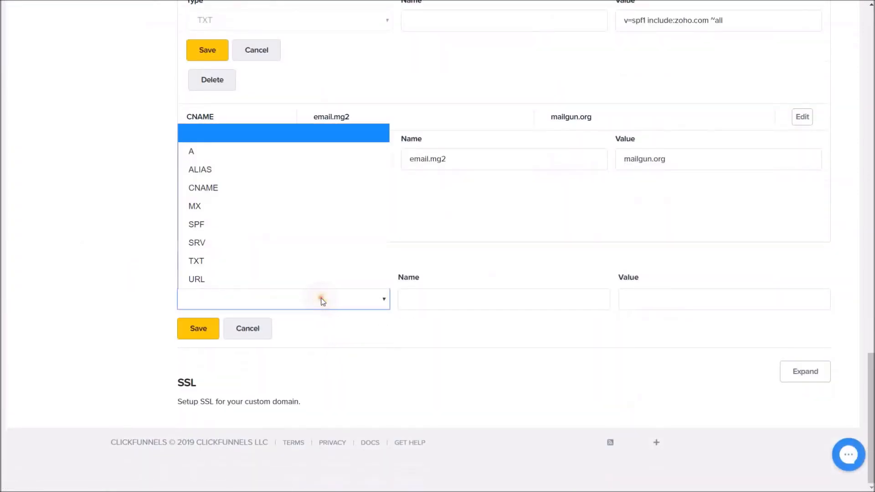
click(267, 259)
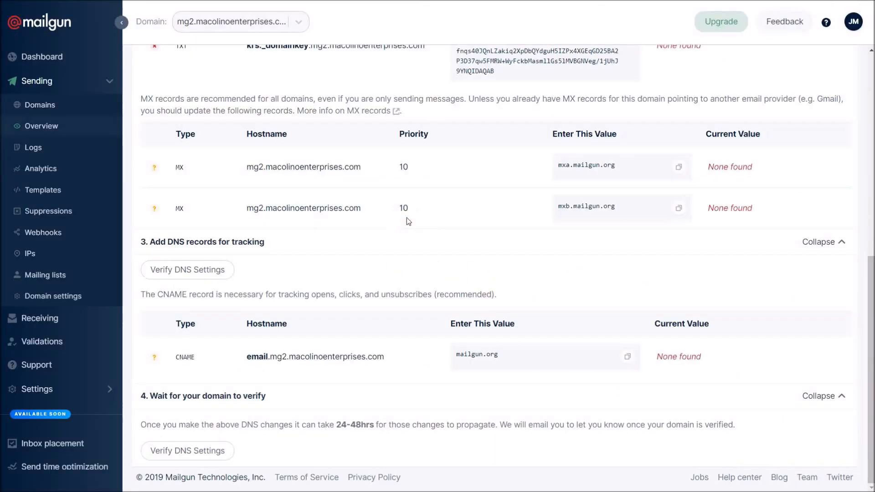
Copy Mailgun's SPF value v=spf1 include:mailgun.org ~all for the mg2 TXT record.
scroll(424, 237, up, 10)
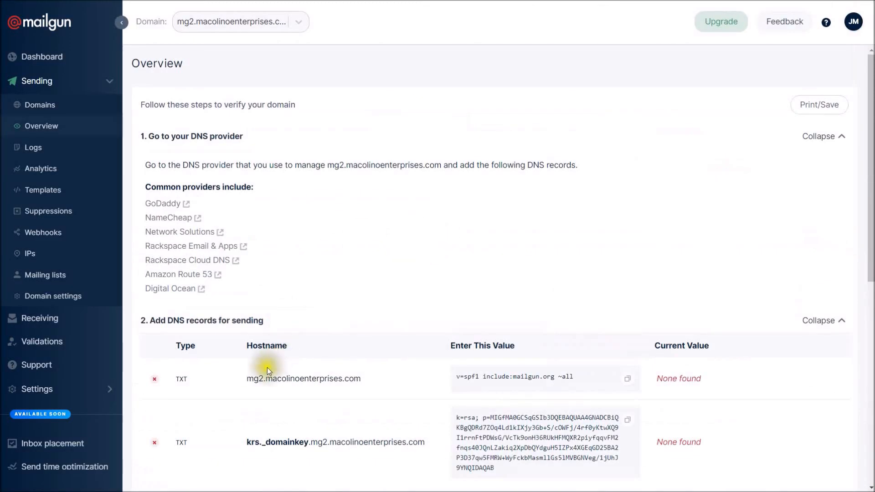
drag(264, 377, 251, 378)
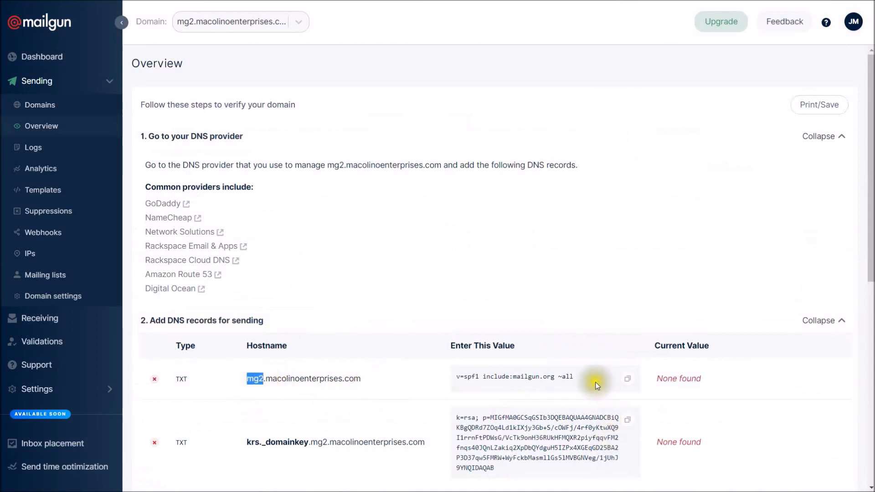
click(627, 383)
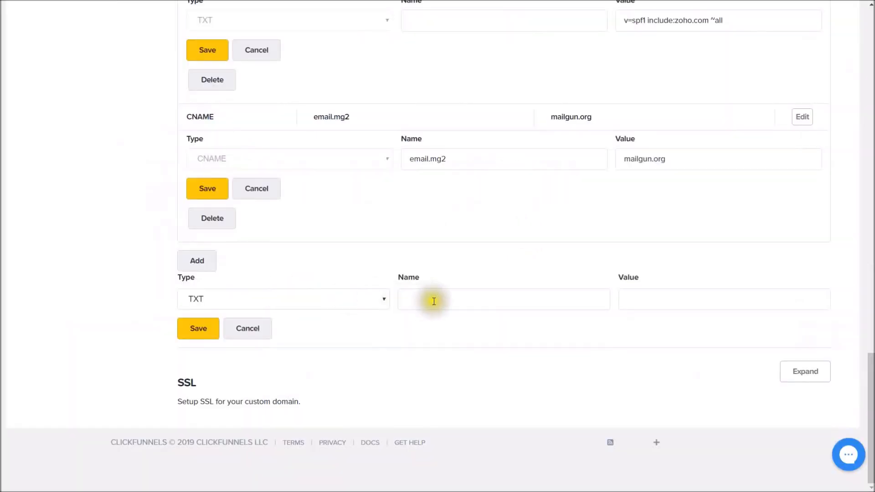
Save a TXT record named mg2 with the pasted value v=spf1 include:mailgun.org ~all.
click(440, 304)
text(mg2)
key(Tab)
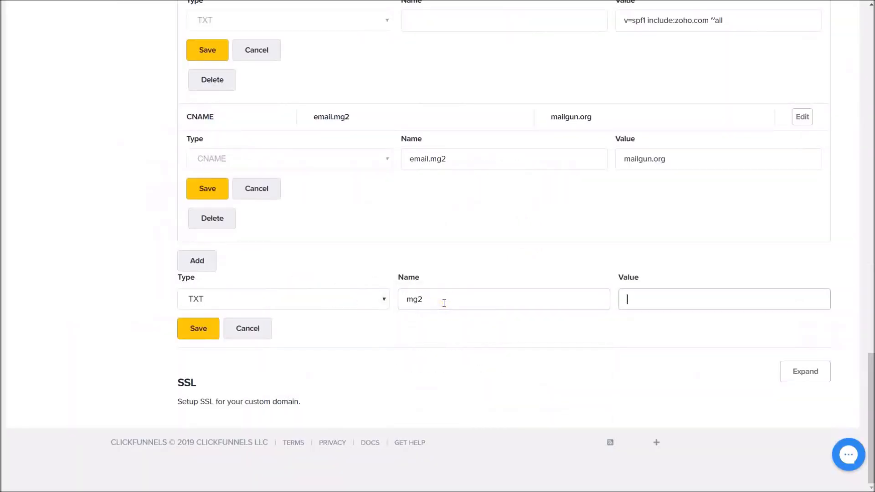
right_click(652, 300)
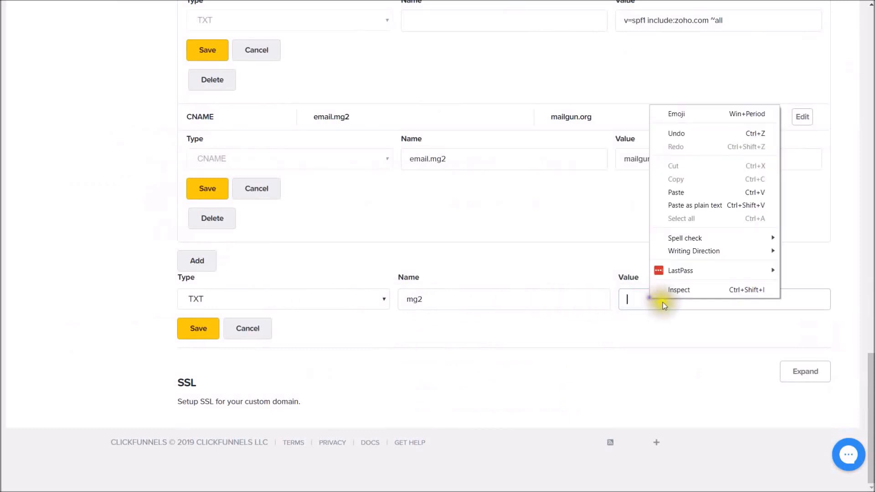
click(693, 205)
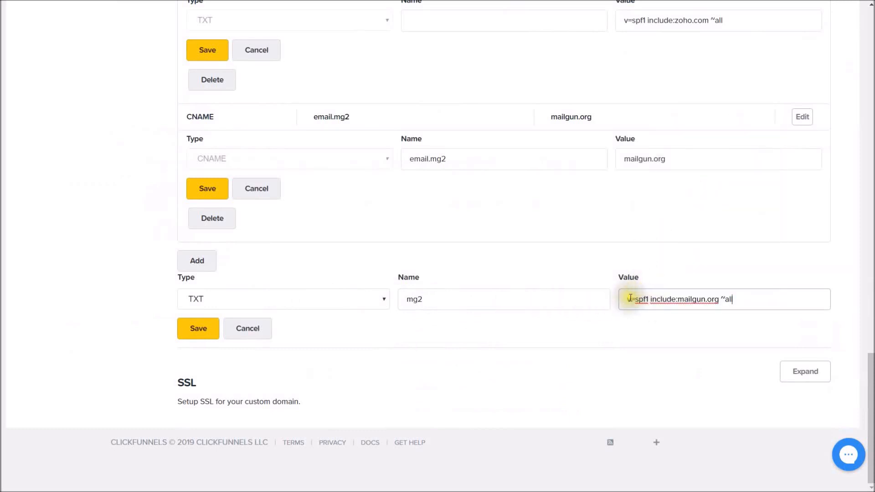
click(199, 334)
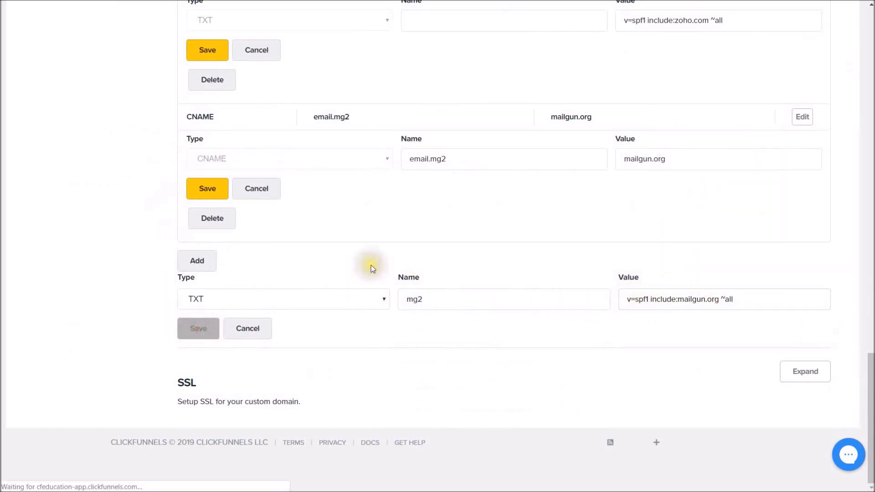
Reopen the zone records and start another TXT record.
scroll(706, 228, down, 3)
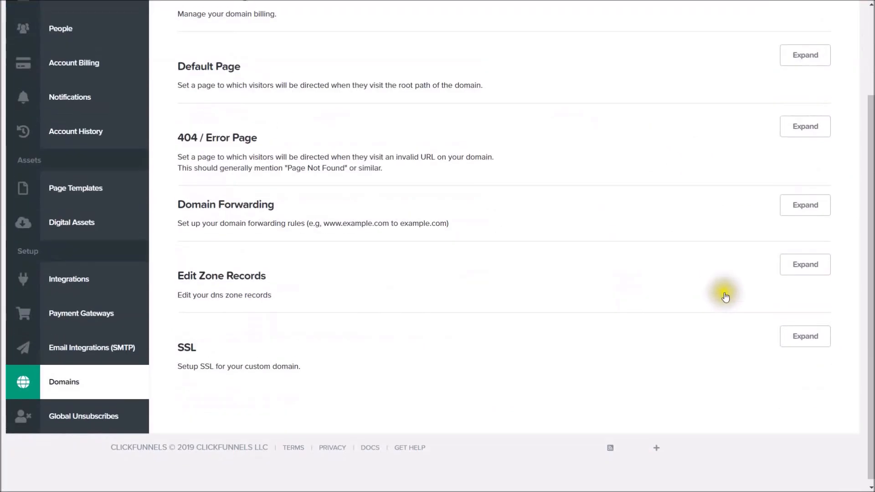
click(793, 259)
scroll(424, 264, down, 15)
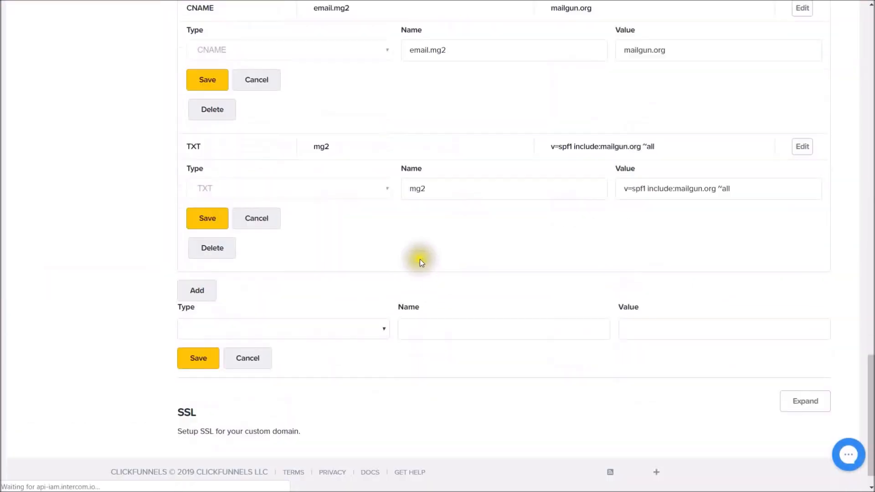
click(245, 302)
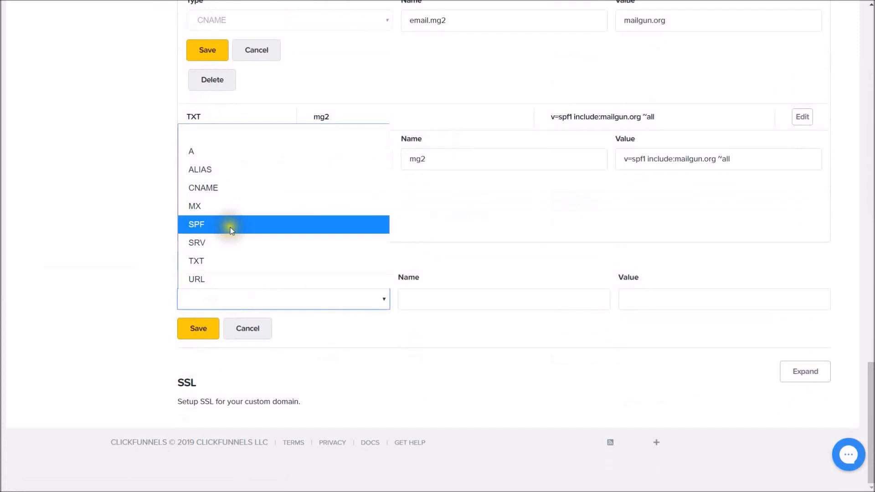
click(217, 259)
click(510, 299)
click(447, 260)
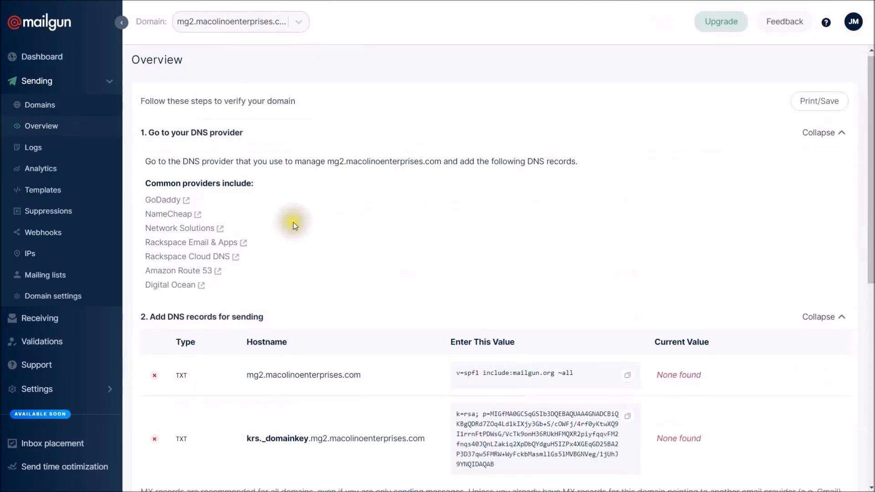
Copy the DKIM hostname prefix krs._domainkey.mg2 from Mailgun.
scroll(294, 222, down, 3)
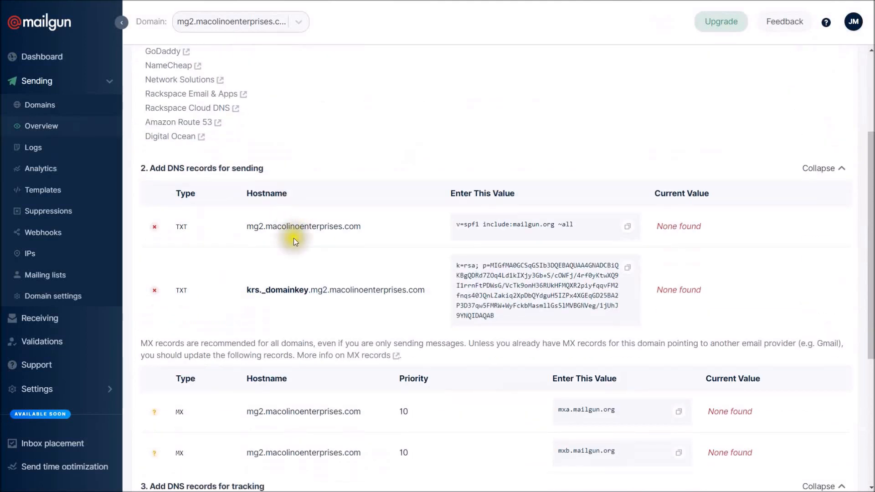
drag(327, 290, 246, 294)
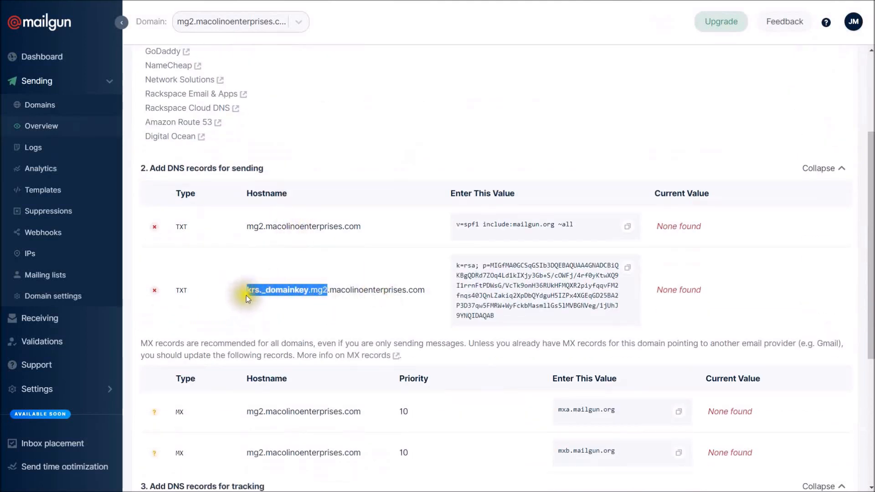
right_click(311, 290)
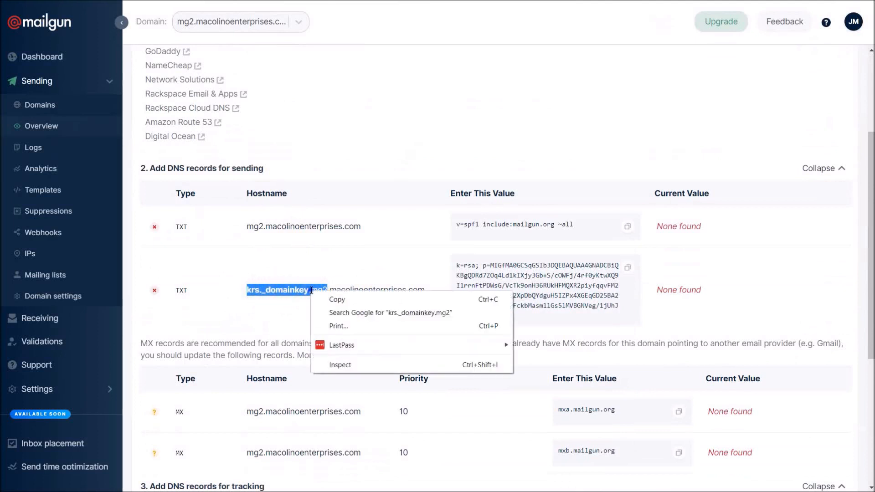
click(368, 301)
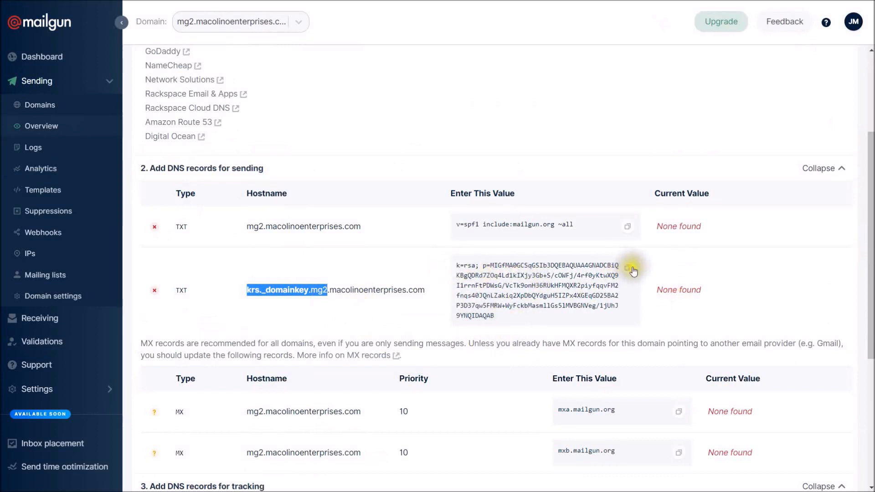
Paste krs._domainkey.mg2 into the name of ClickFunnels' new TXT record.
click(332, 272)
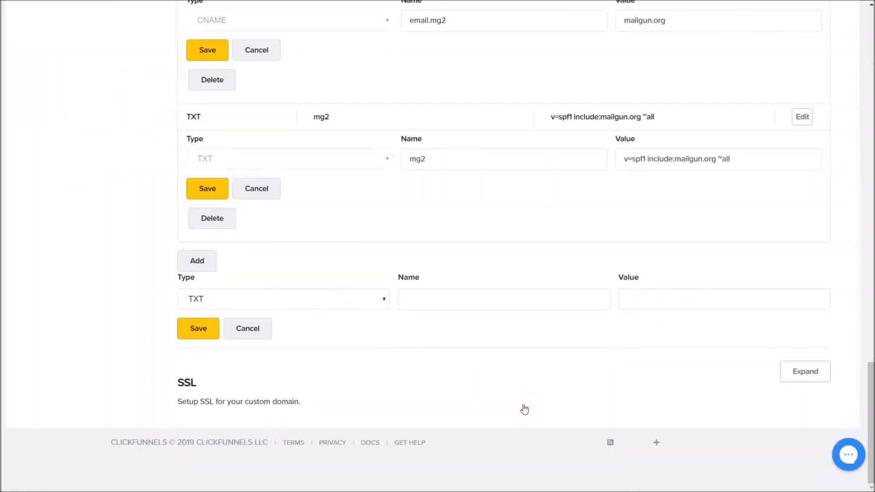
click(420, 302)
right_click(420, 303)
Paste Mailgun's DKIM hostname and key into the new TXT record and save it.
click(450, 199)
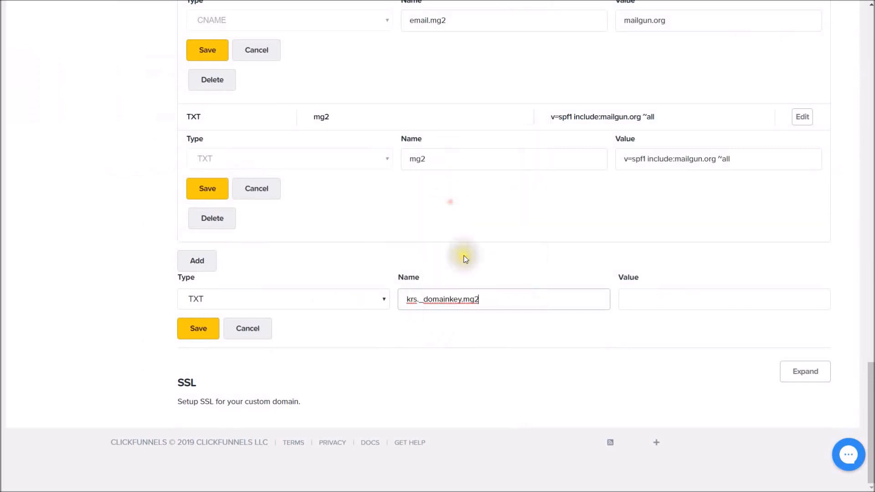
click(657, 299)
click(639, 272)
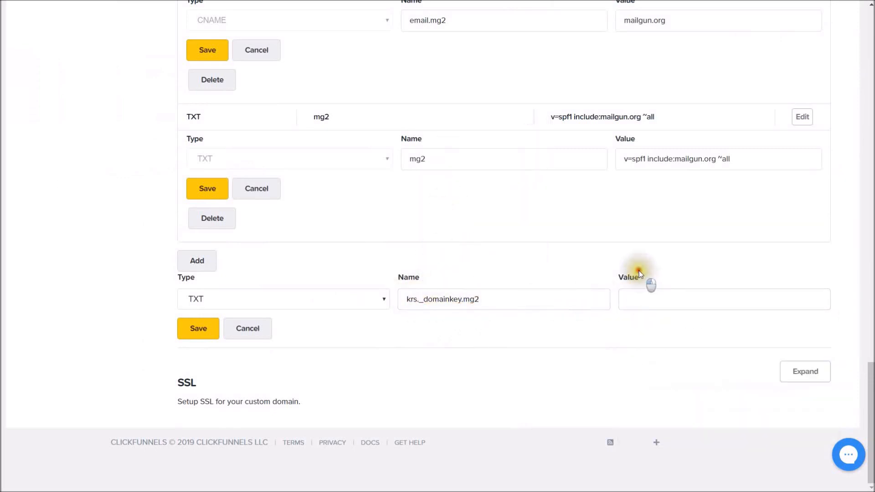
click(633, 299)
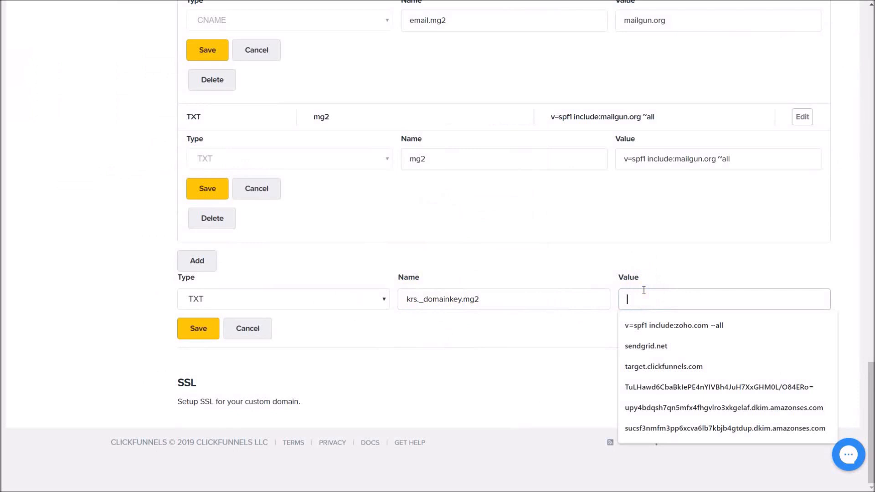
right_click(644, 301)
click(692, 190)
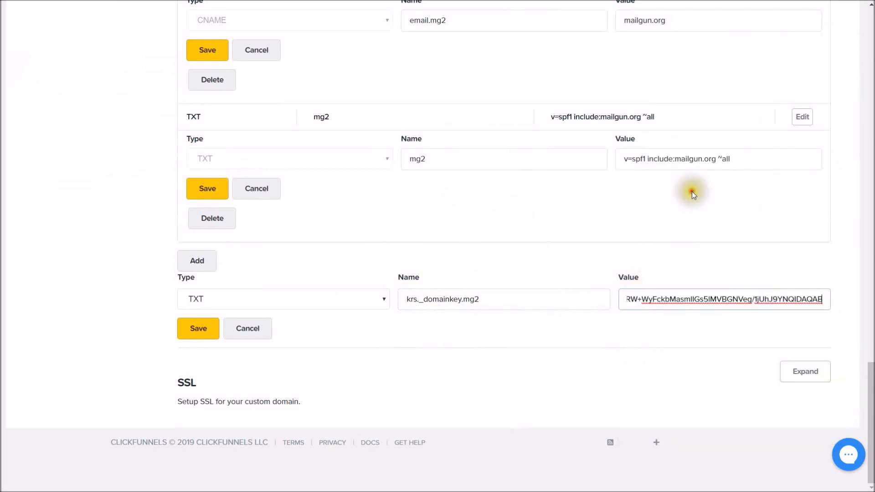
drag(650, 299, 541, 305)
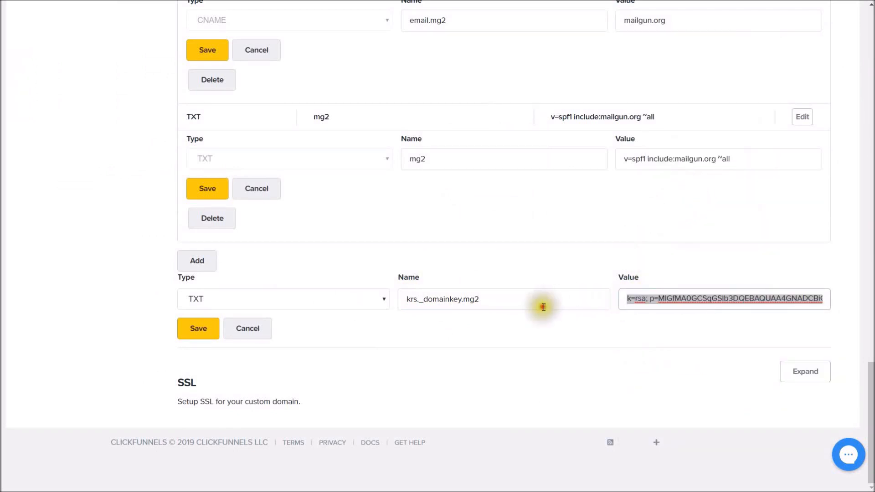
click(674, 298)
click(212, 330)
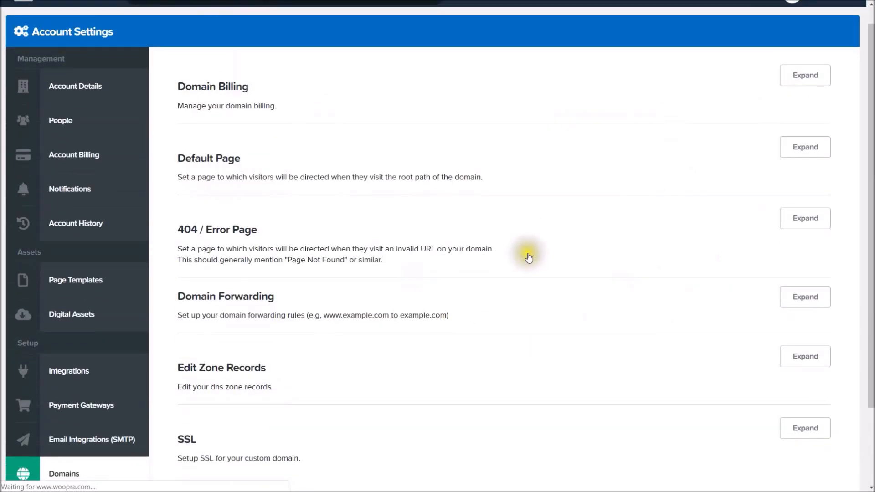
Start a new zone record of type MX, then return to Mailgun's DNS records.
scroll(524, 251, down, 3)
click(803, 261)
scroll(464, 285, down, 15)
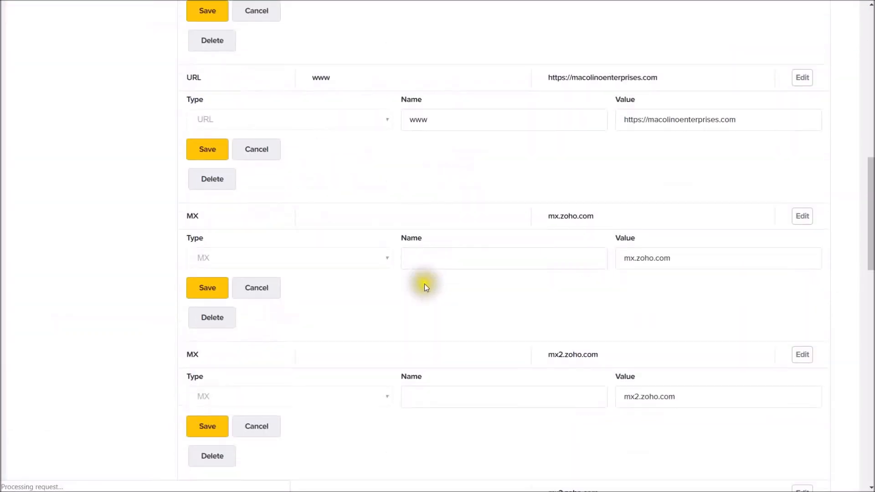
click(319, 303)
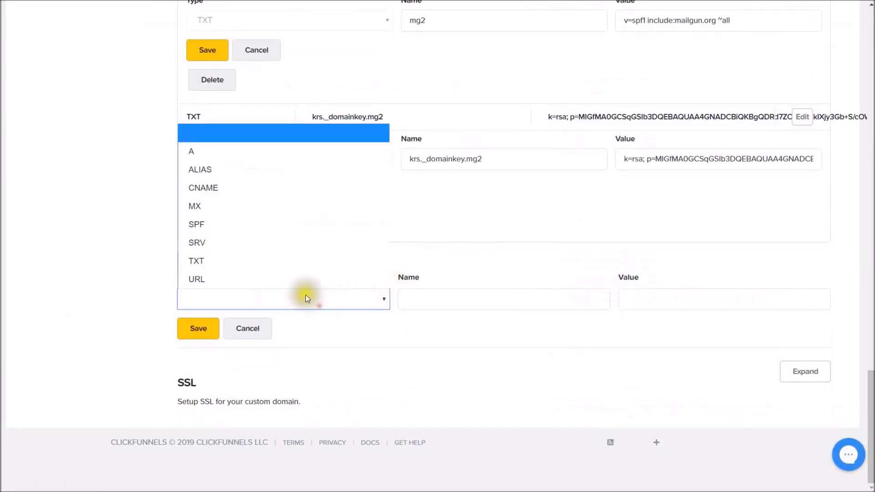
click(237, 204)
click(438, 296)
click(434, 268)
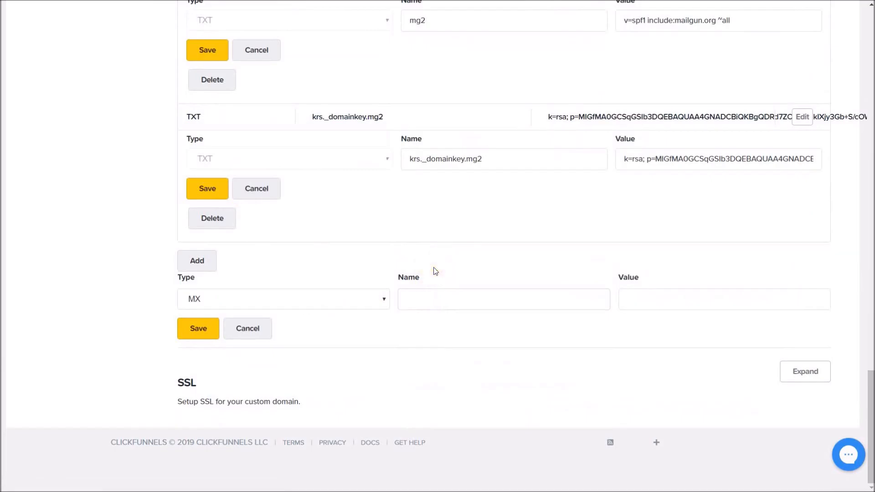
key(ctrl+Tab)
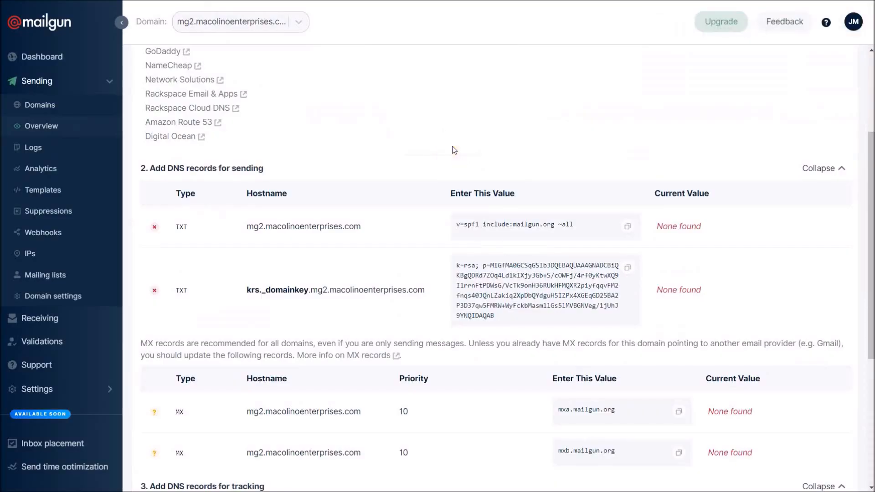
Find Mailgun's mg2 MX records and copy 'mailgun.org' from the mxa.mailgun.org value.
scroll(454, 151, down, 3)
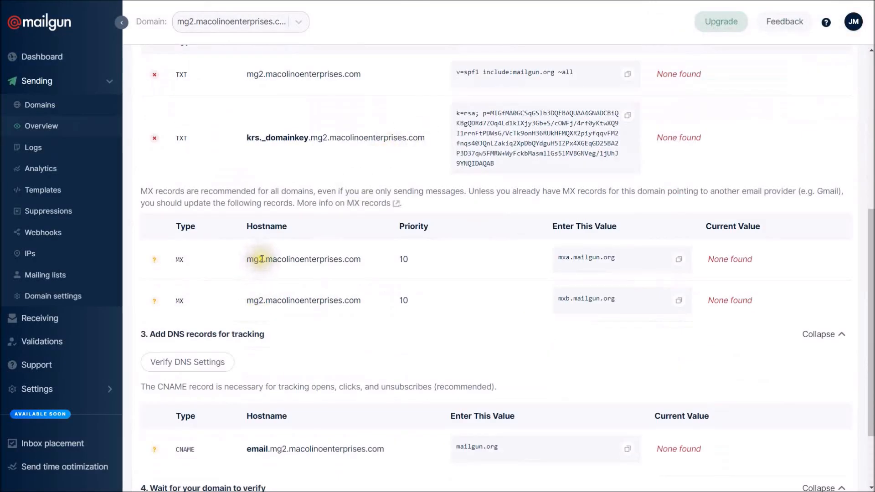
drag(263, 301, 234, 302)
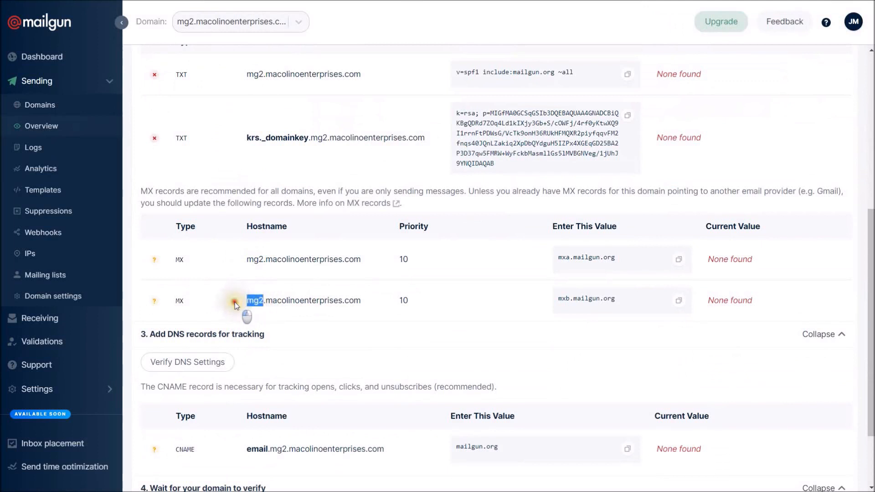
drag(263, 260, 247, 262)
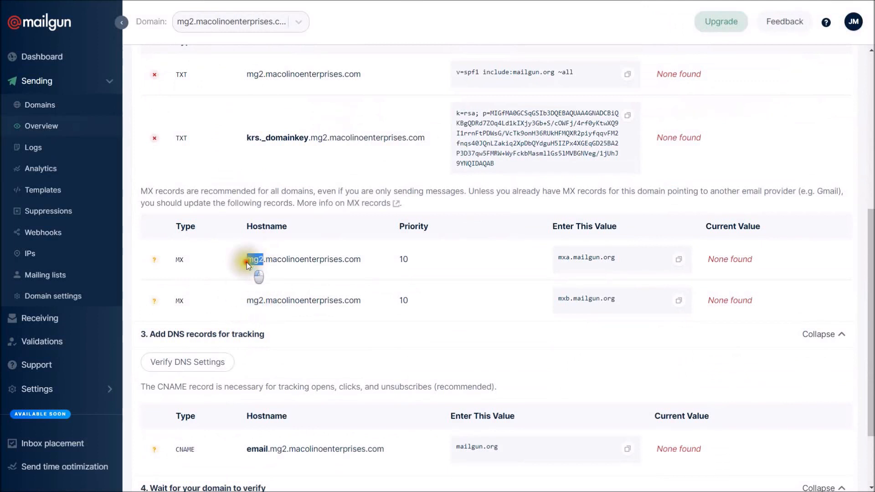
drag(570, 257, 546, 258)
click(572, 257)
mouse_move(569, 301)
mouse_down()
mouse_move(549, 301)
mouse_move(585, 299)
mouse_up()
click(587, 298)
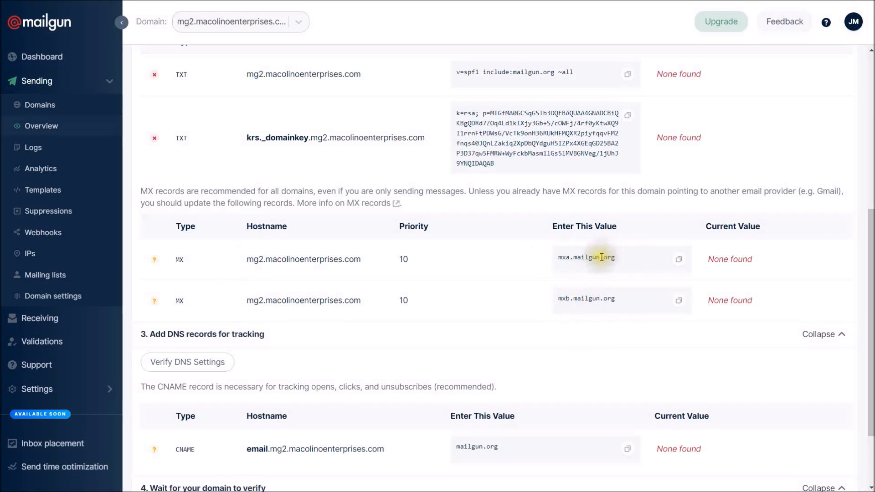
drag(629, 254, 573, 258)
right_click(573, 258)
click(593, 267)
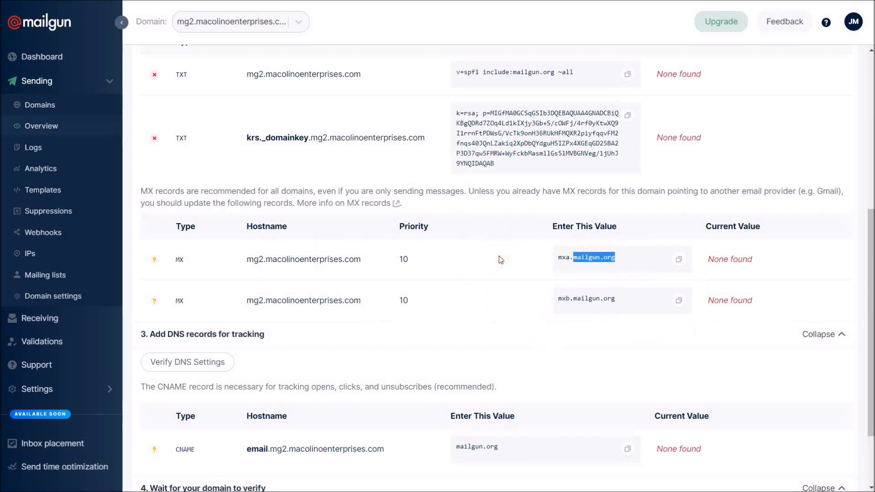
key(alt+Tab)
click(440, 304)
Save an MX record named mg2 with value mxa.mailgun.org.
text(mg2)
key(Tab)
text(mxa)
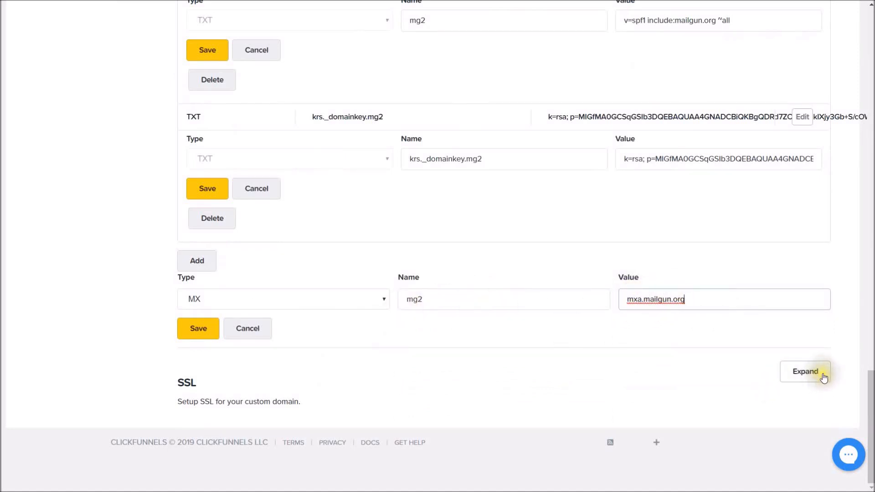
click(192, 333)
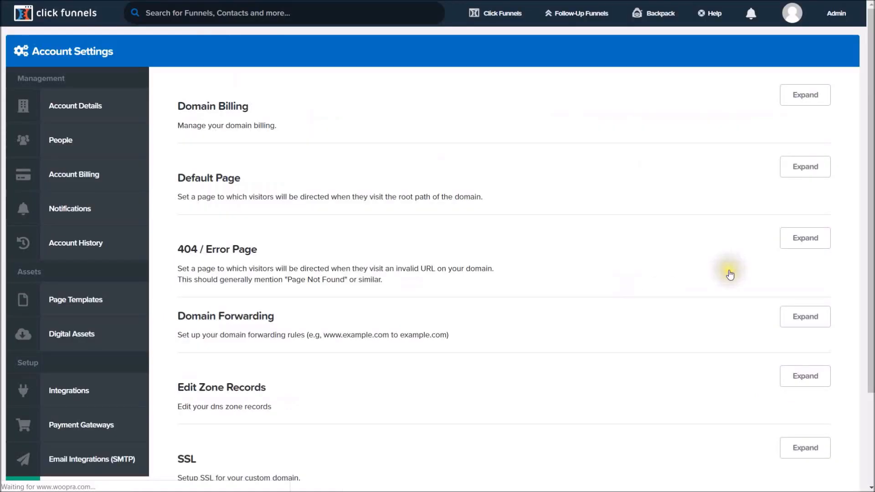
Add and save a second MX record named mg2 pointing to mxb.mailgun.org.
scroll(772, 252, down, 3)
click(803, 261)
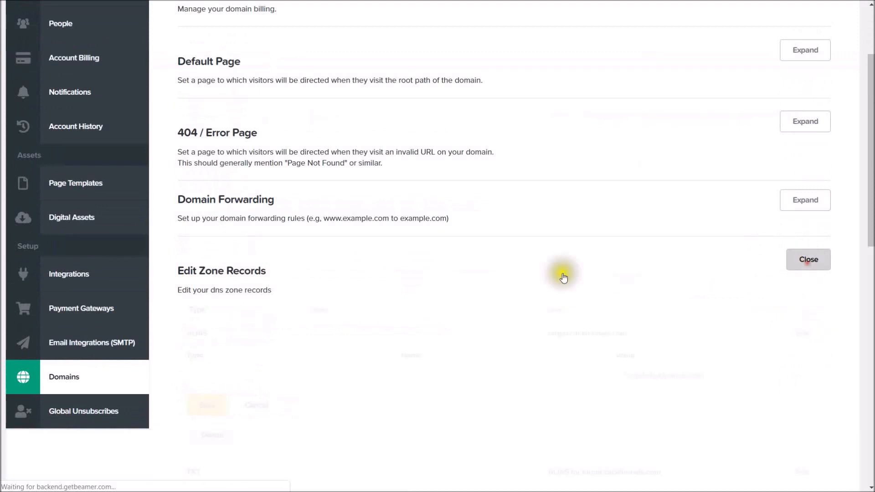
scroll(328, 327, down, 15)
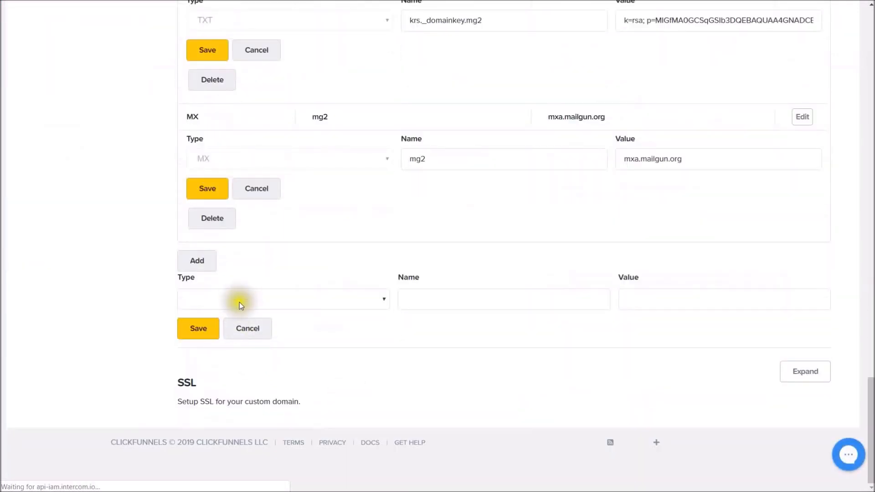
click(239, 302)
click(232, 211)
click(445, 302)
text(mg2)
key(Tab)
text(mxb)
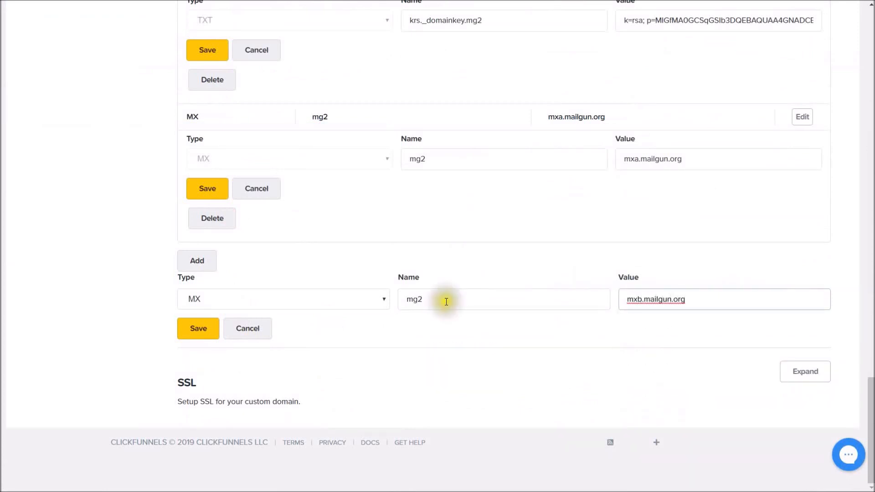
click(429, 299)
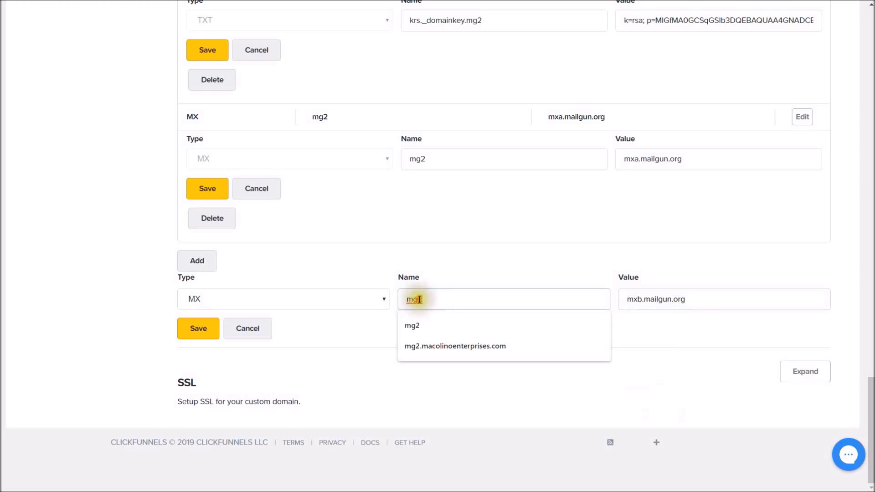
key(BackSpace)
text(2)
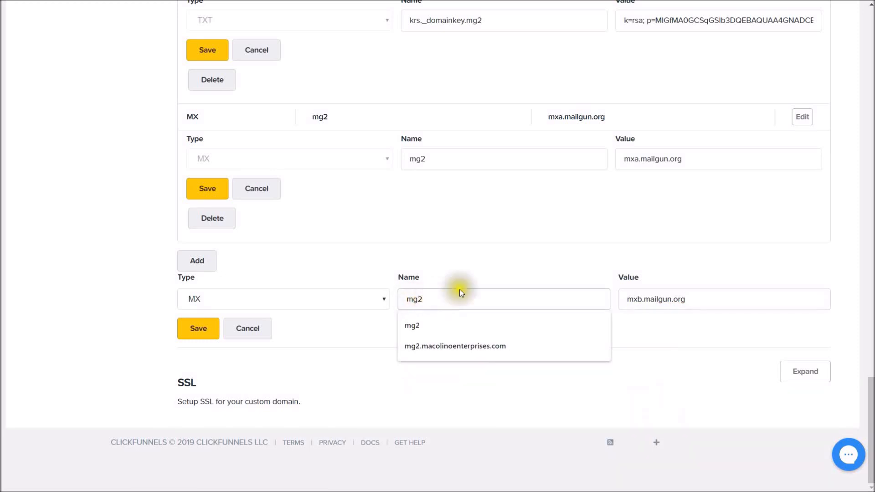
click(195, 328)
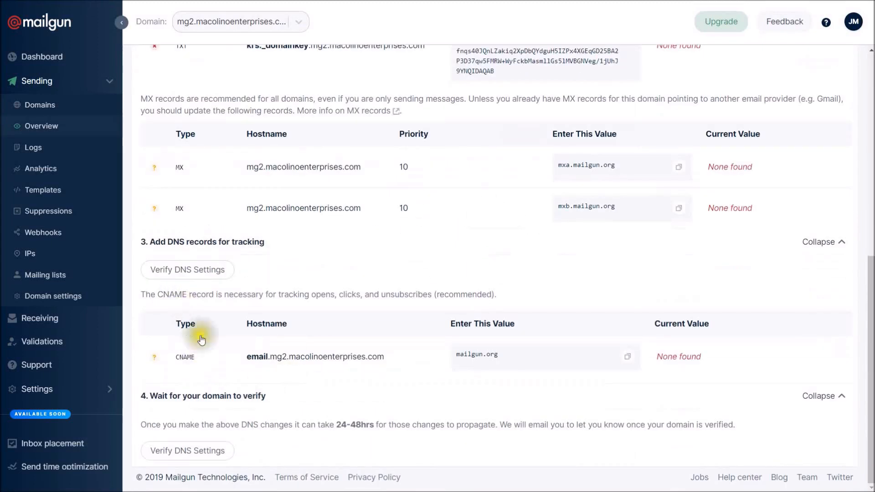
Run Mailgun's Verify DNS Settings check until the mg2 records show as found.
click(185, 453)
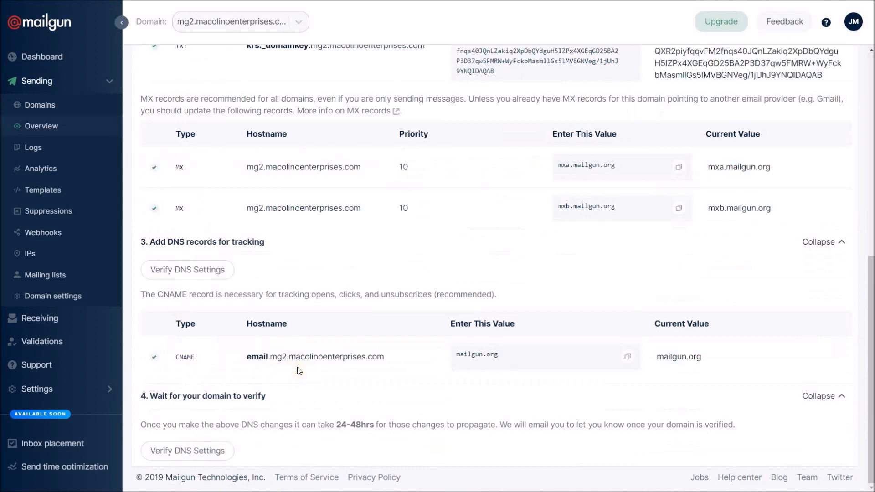
click(209, 271)
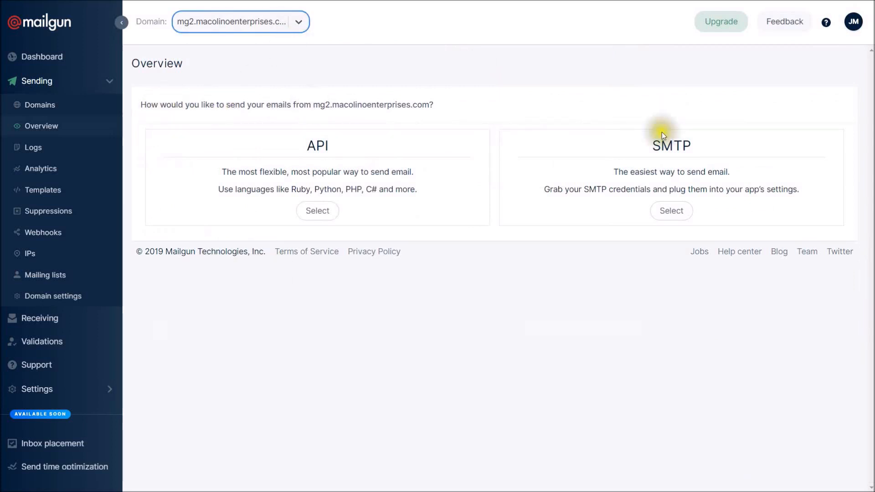
Choose SMTP sending to reveal Mailgun's credentials: host smtp.mailgun.org, port 587, username, password.
drag(656, 142, 706, 144)
click(712, 145)
click(670, 209)
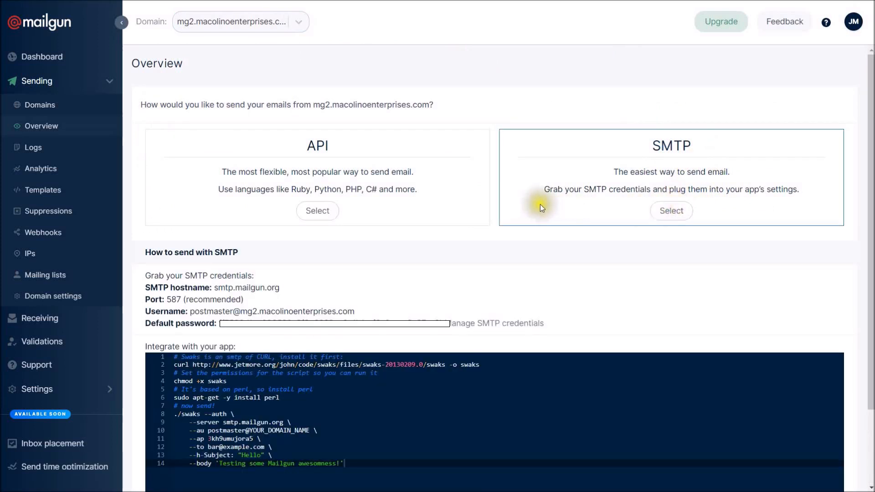
drag(139, 278, 410, 329)
drag(584, 329, 555, 315)
click(337, 314)
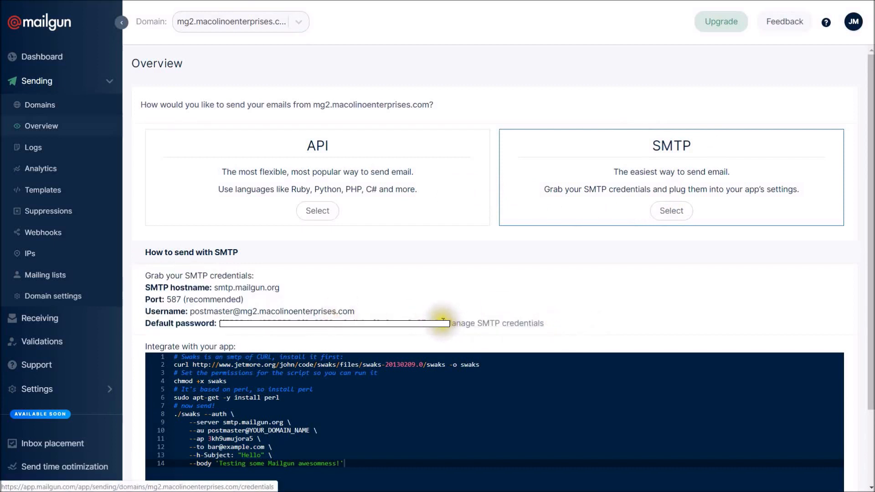
drag(444, 323, 241, 260)
click(249, 264)
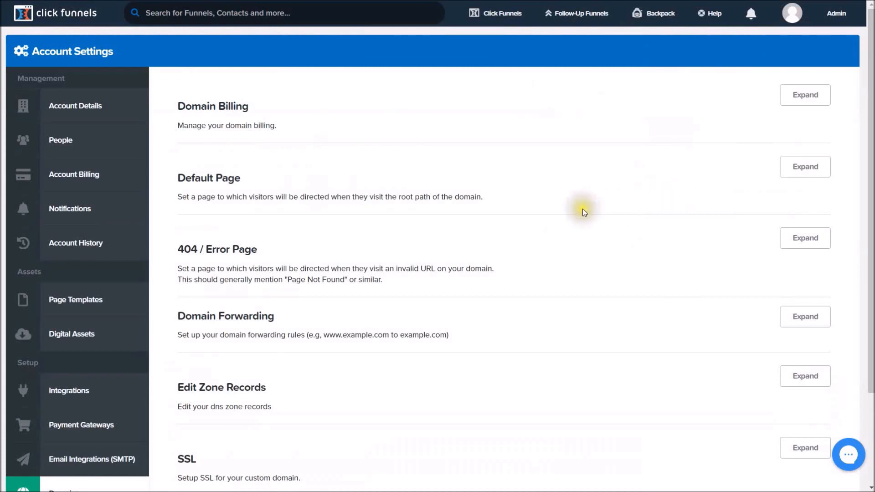
Go to Email Integrations (SMTP) and pick the Transactional & Marketing email type.
scroll(59, 91, down, 3)
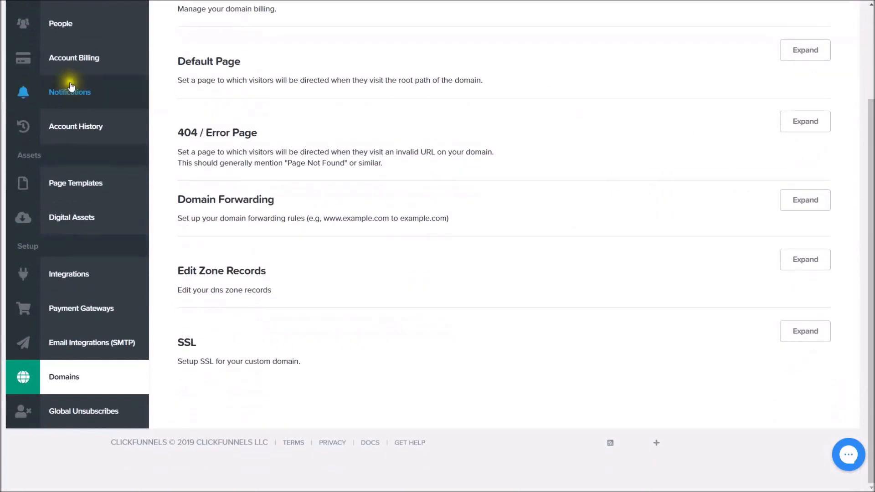
click(65, 347)
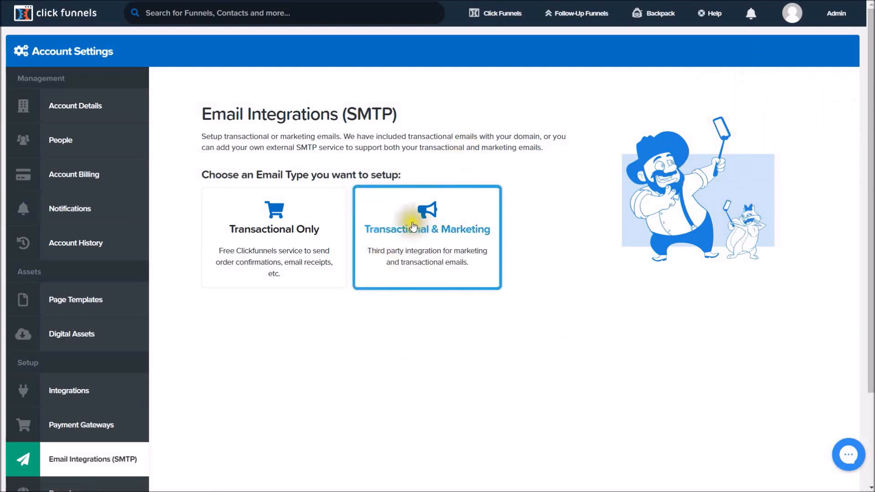
click(434, 245)
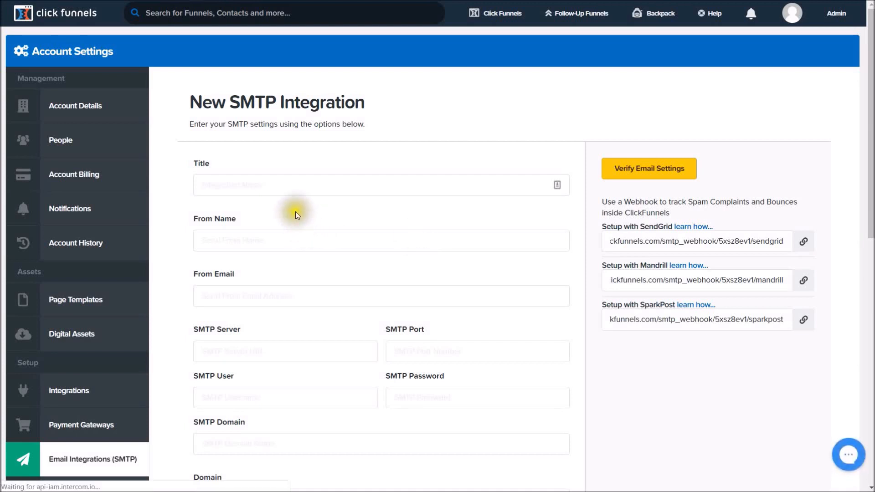
Enter title Mailgun, the sender's name, and the sender's from e-mail address via autofill.
click(284, 194)
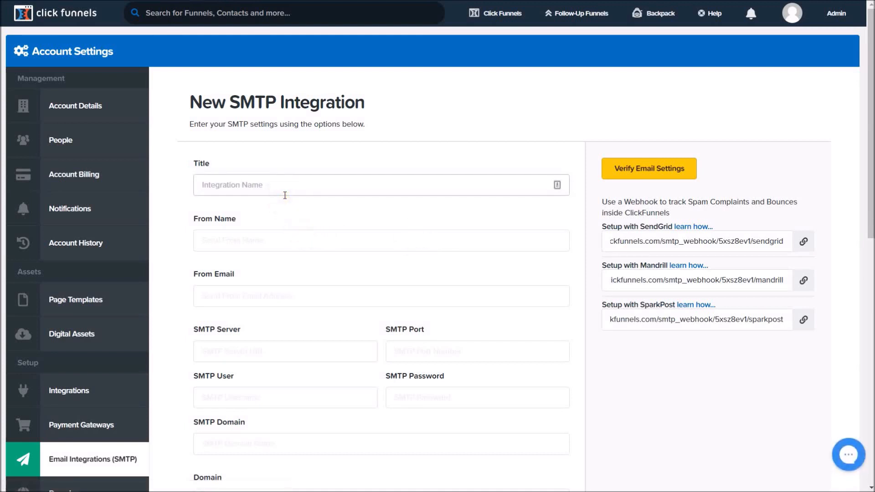
key(Tab)
text(Joseph)
key(Tab)
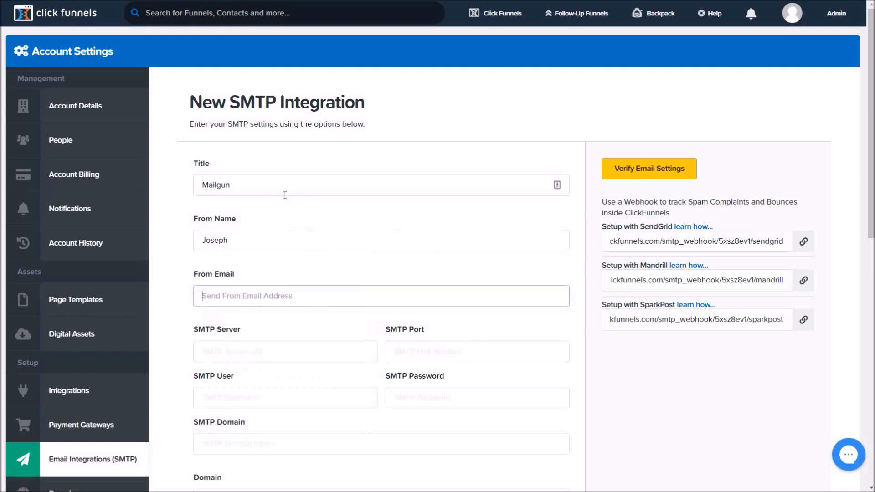
key(Down)
key(Tab)
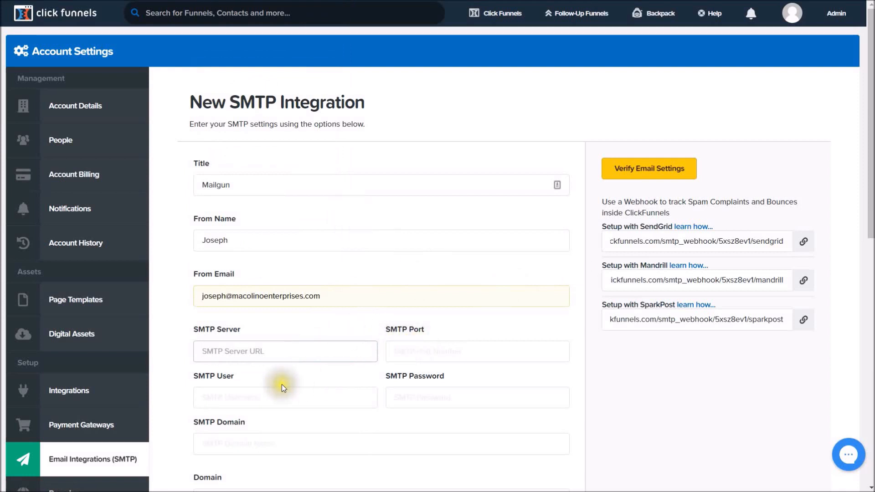
Copy smtp.mailgun.org from Mailgun's Overview and paste it into ClickFunnels' SMTP Server field.
scroll(412, 322, down, 2)
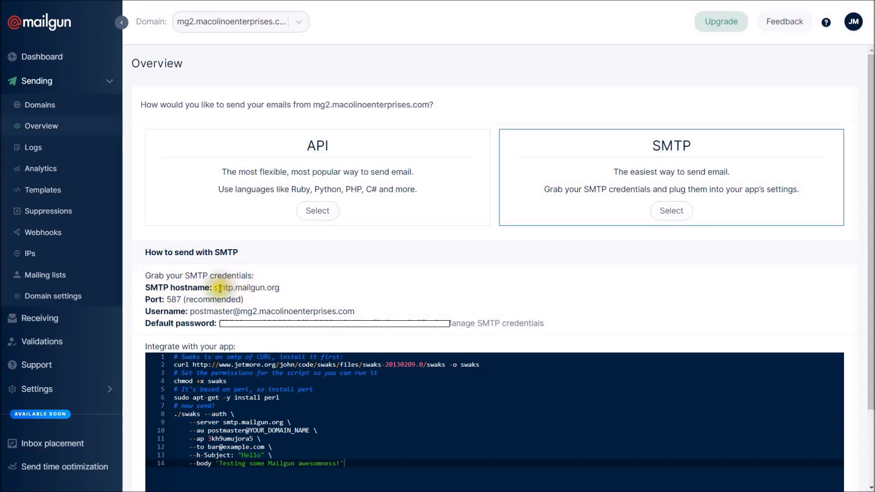
drag(216, 289, 295, 287)
right_click(272, 288)
click(285, 289)
click(255, 290)
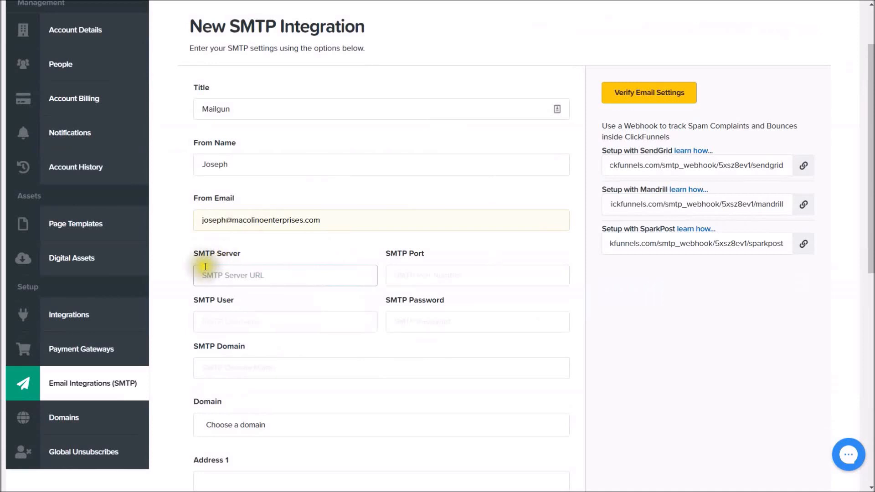
click(221, 279)
right_click(221, 280)
click(289, 174)
click(462, 284)
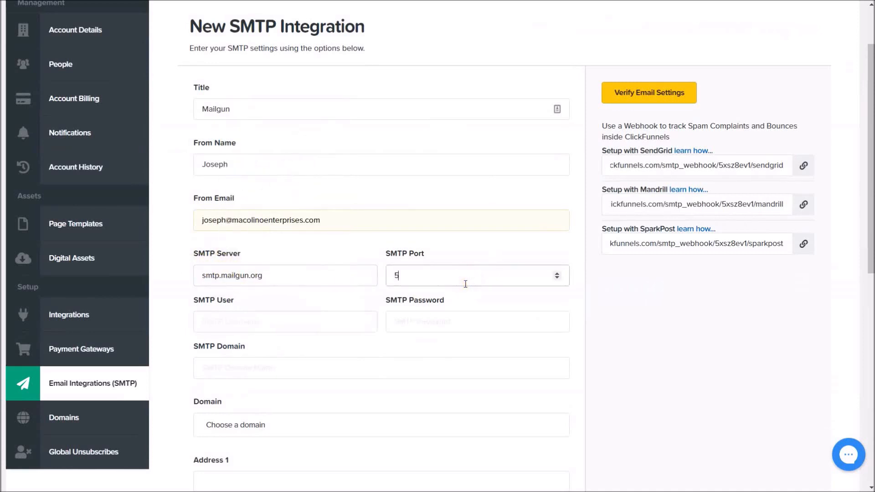
Enter SMTP port 587, then scroll Mailgun's overview back to the SMTP credentials.
key(Tab)
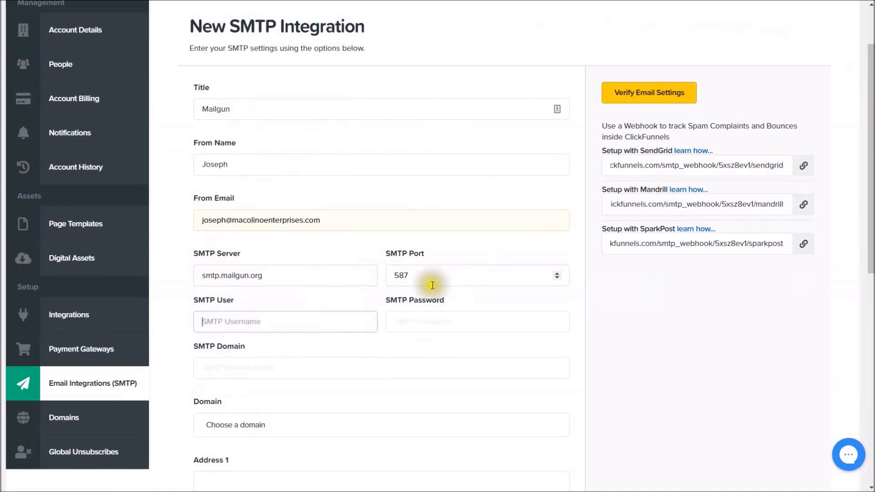
scroll(411, 191, down, 2)
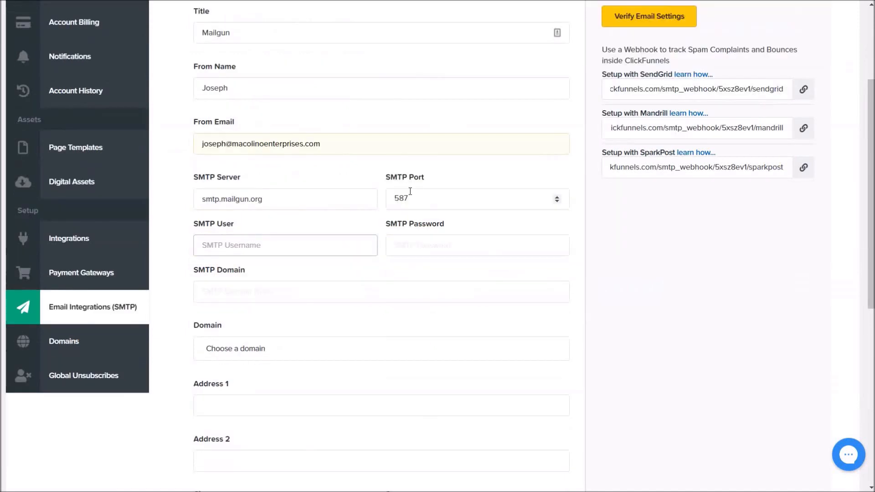
scroll(410, 191, down, 2)
scroll(408, 191, down, 2)
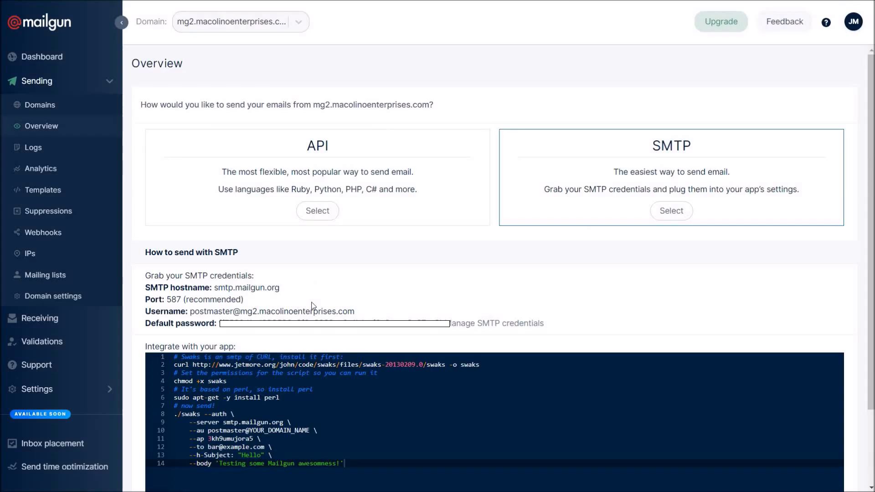
mouse_move(194, 314)
mouse_down()
mouse_move(360, 312)
mouse_move(194, 312)
mouse_up()
click(376, 323)
right_click(196, 311)
click(210, 317)
click(219, 316)
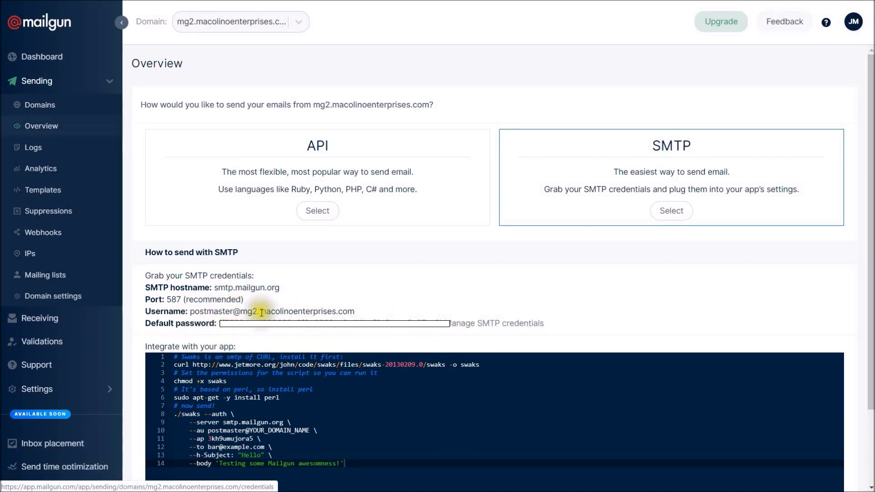
drag(191, 312, 348, 312)
right_click(353, 311)
click(374, 318)
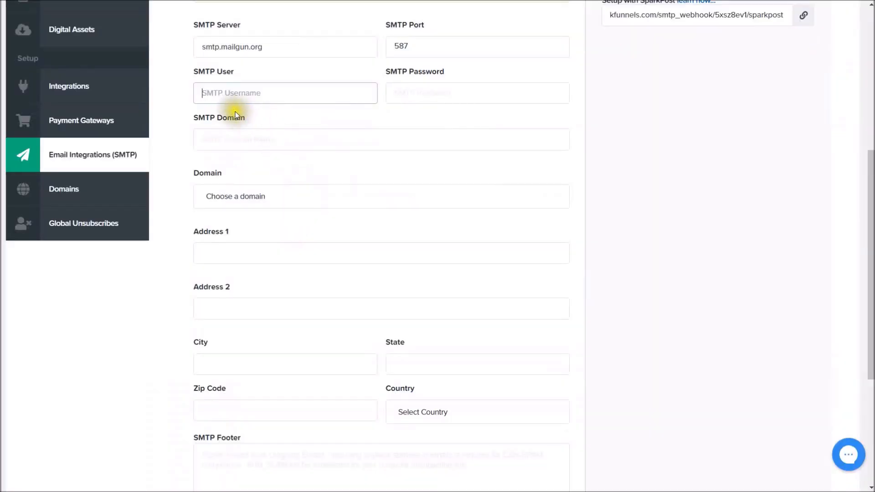
Paste Mailgun's SMTP username and password into the SMTP User and SMTP Password fields.
right_click(201, 95)
click(240, 178)
key(Tab)
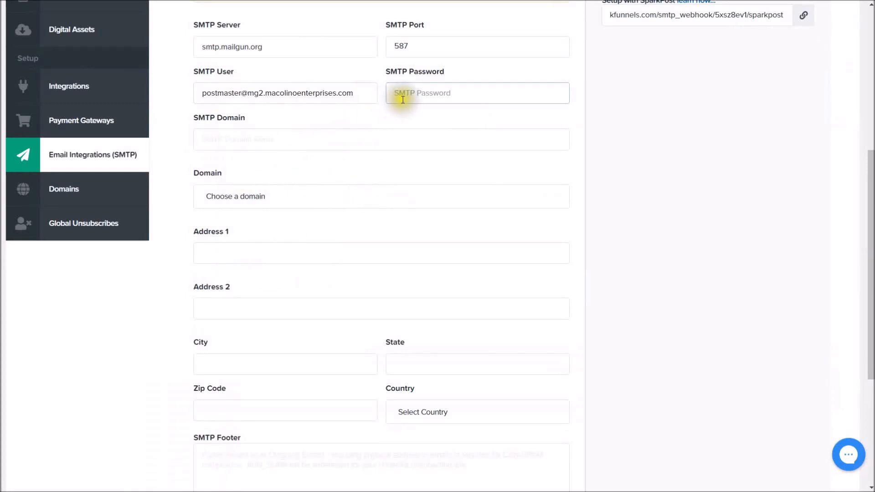
right_click(424, 98)
click(478, 186)
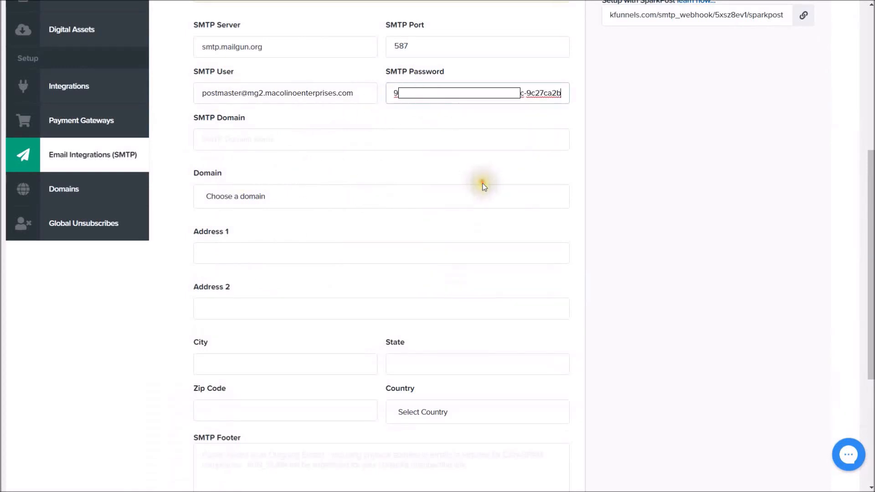
Set SMTP Domain to mg2.macolinoenterprises.com and Domain to macolinoenterprises.com.
click(260, 136)
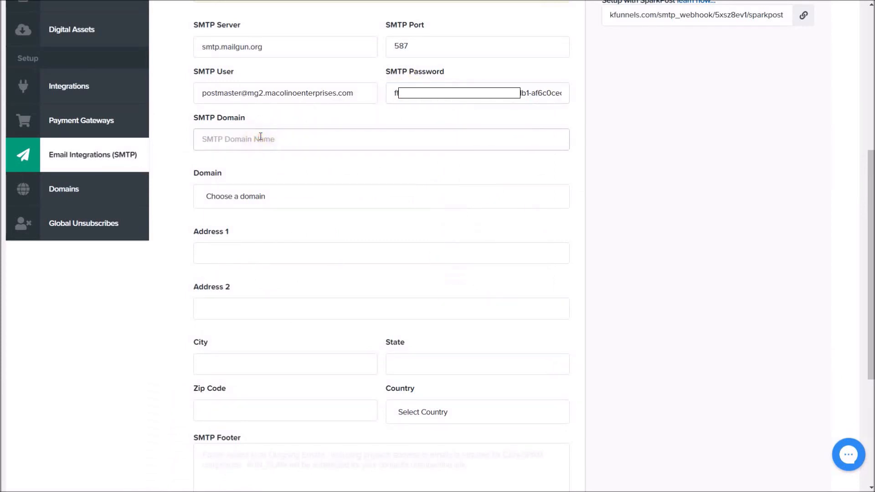
text(mg2)
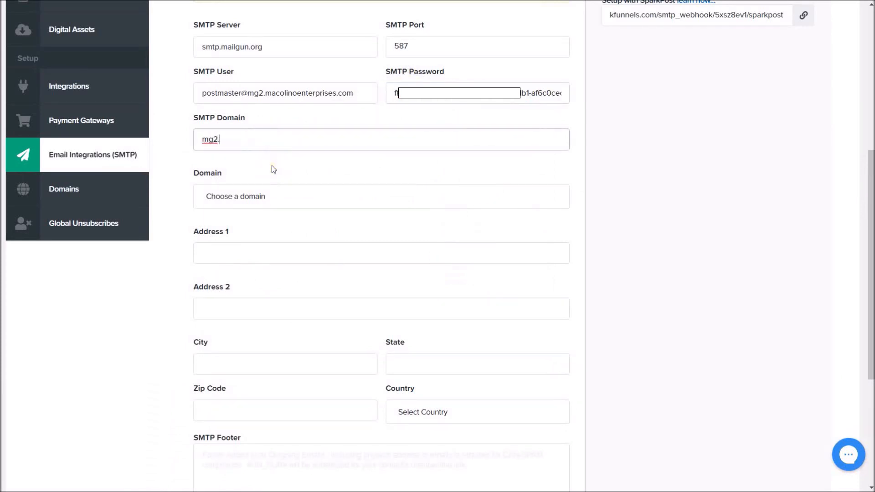
text(.macolinoenterprises.com)
key(Tab)
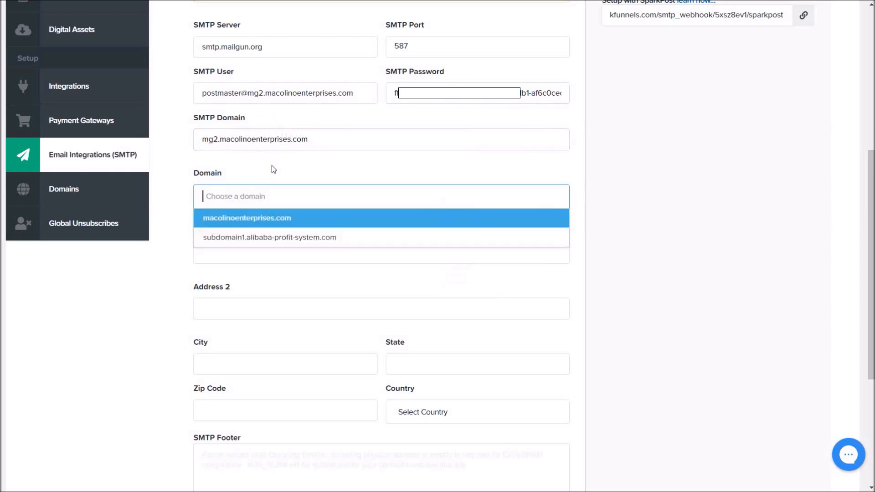
drag(220, 139, 342, 140)
click(342, 141)
click(226, 195)
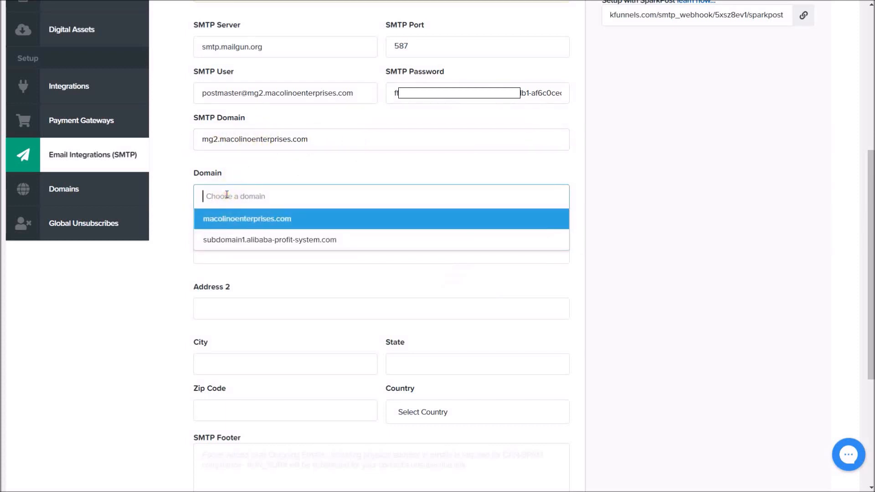
click(245, 223)
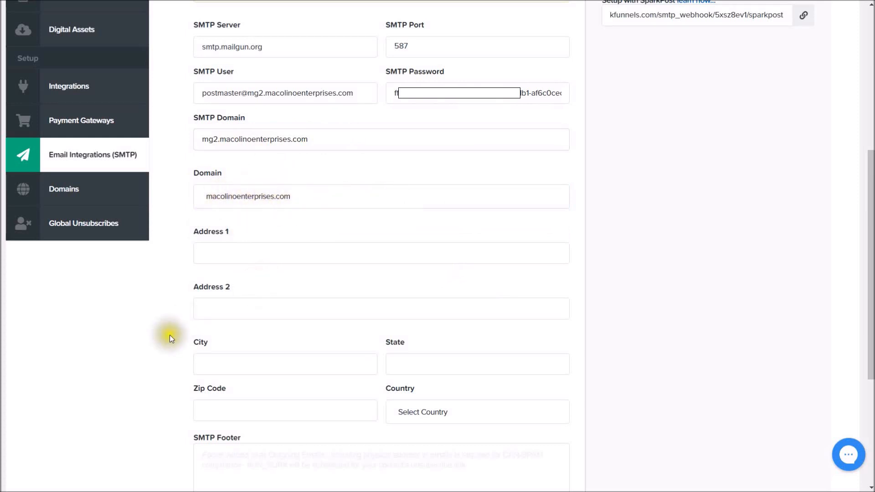
Paste the HTML footer with an unsubscribe link into the SMTP Footer field.
scroll(234, 225, down, 3)
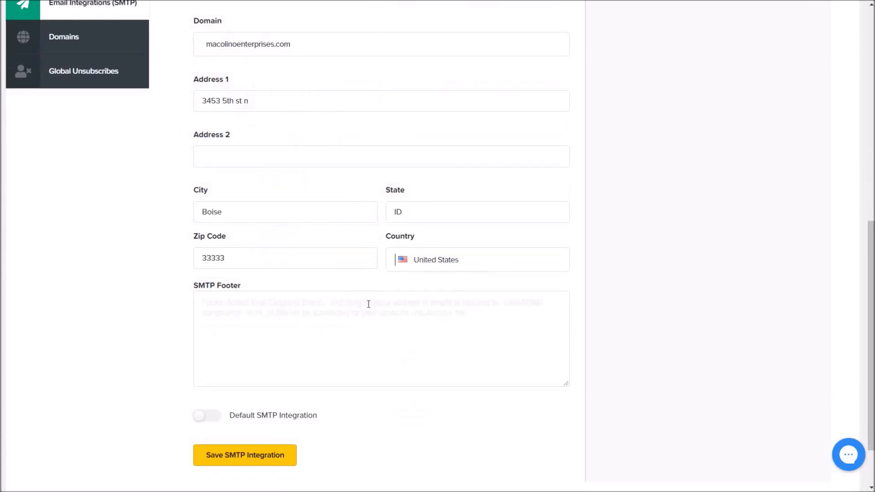
click(241, 302)
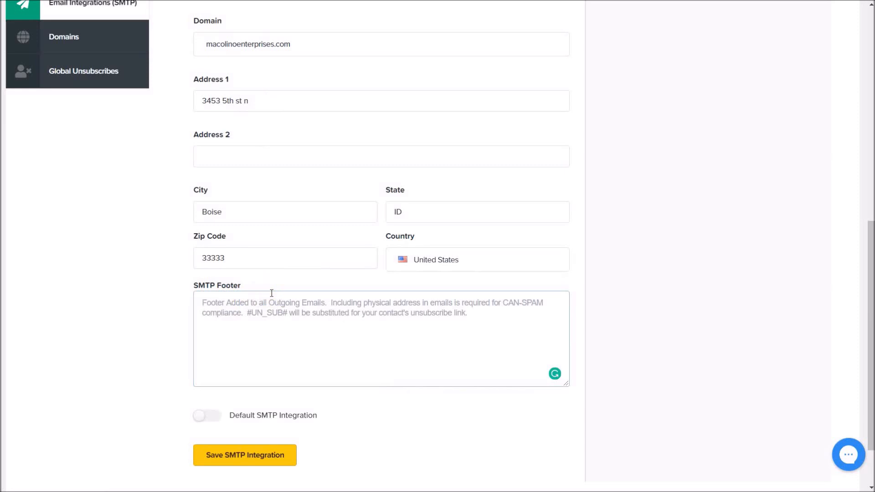
click(297, 297)
right_click(245, 305)
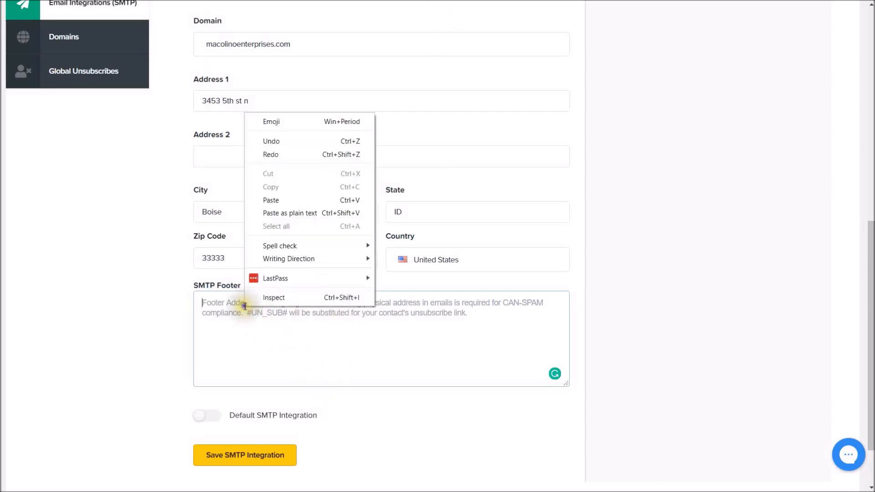
click(278, 200)
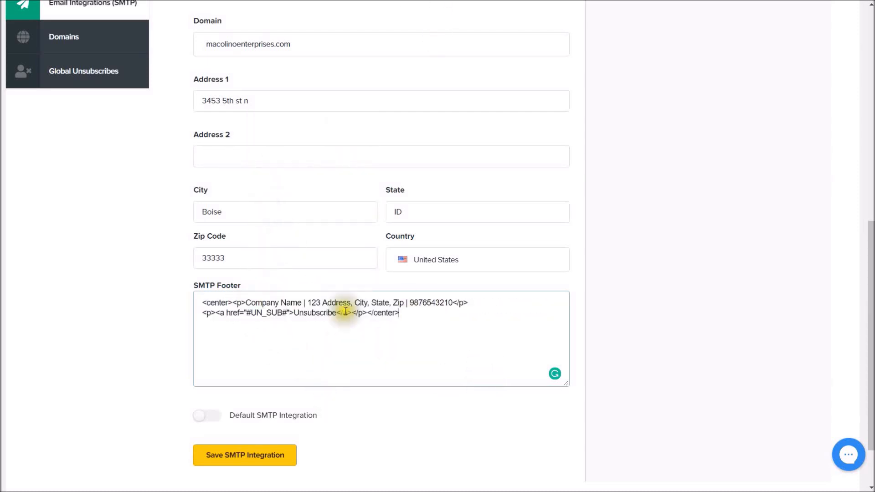
Check the footer's company and address line, then switch on Default SMTP Integration.
drag(262, 303, 454, 297)
click(455, 298)
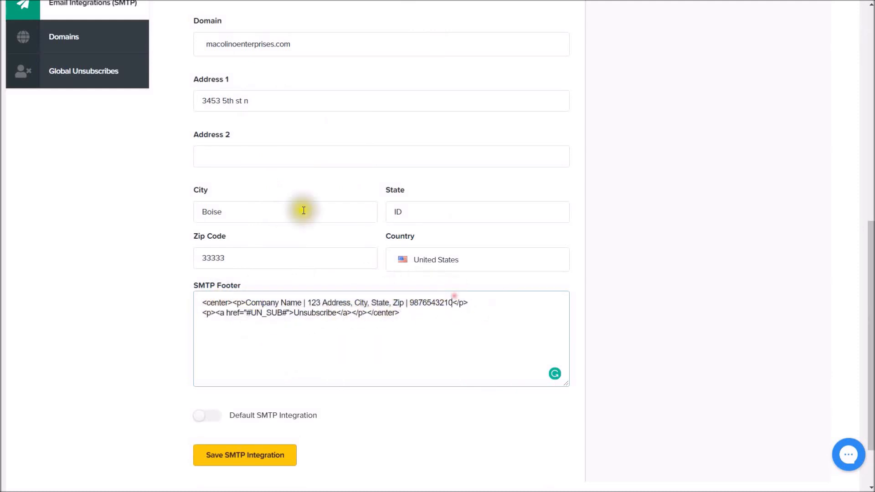
click(214, 418)
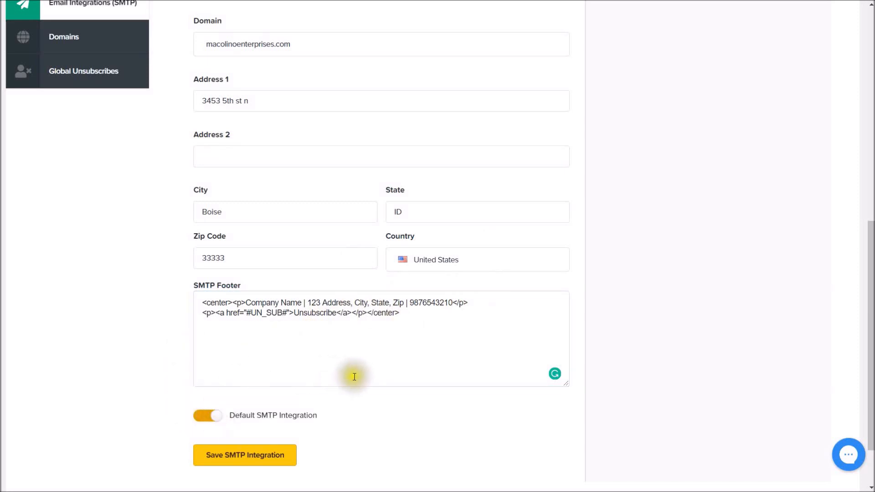
scroll(399, 374, up, 10)
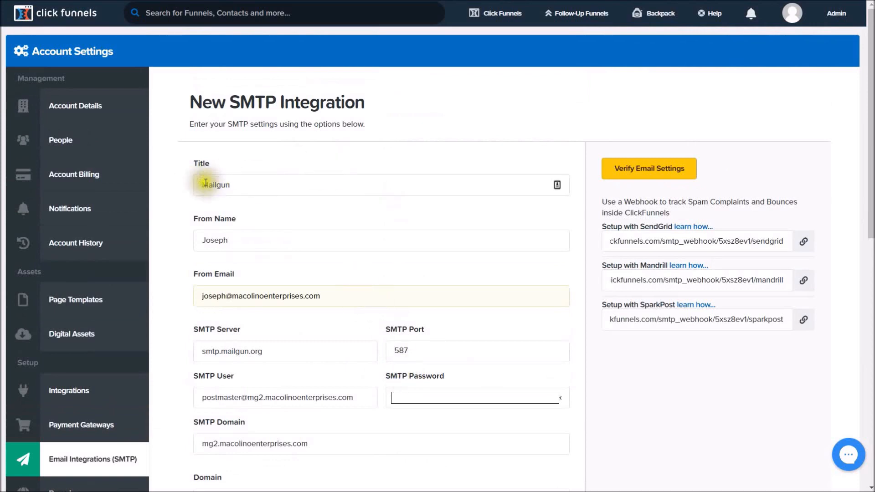
scroll(242, 276, down, 3)
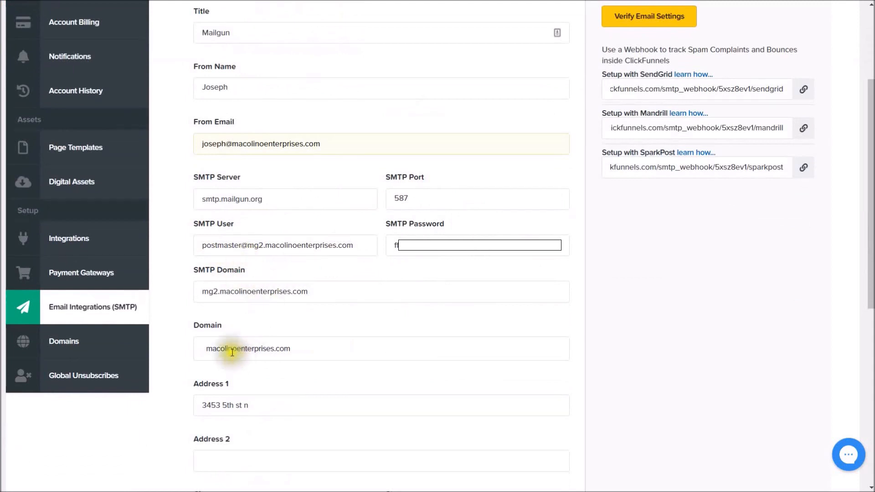
scroll(231, 348, down, 7)
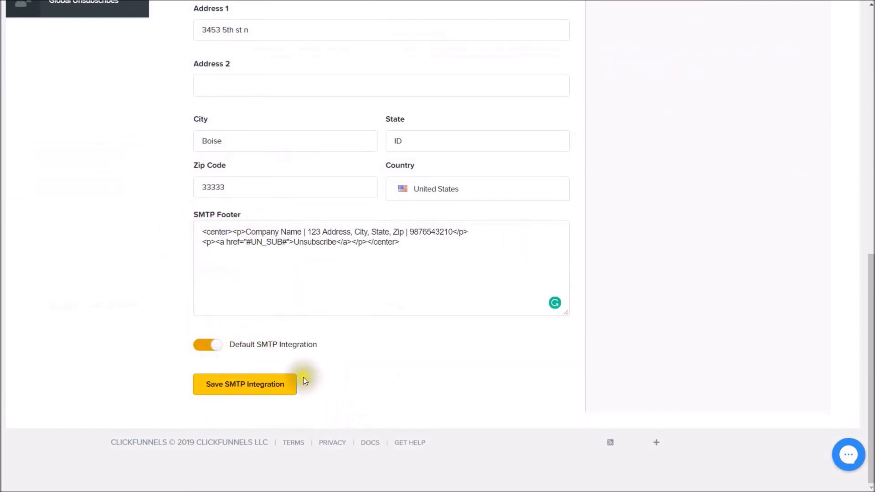
click(251, 390)
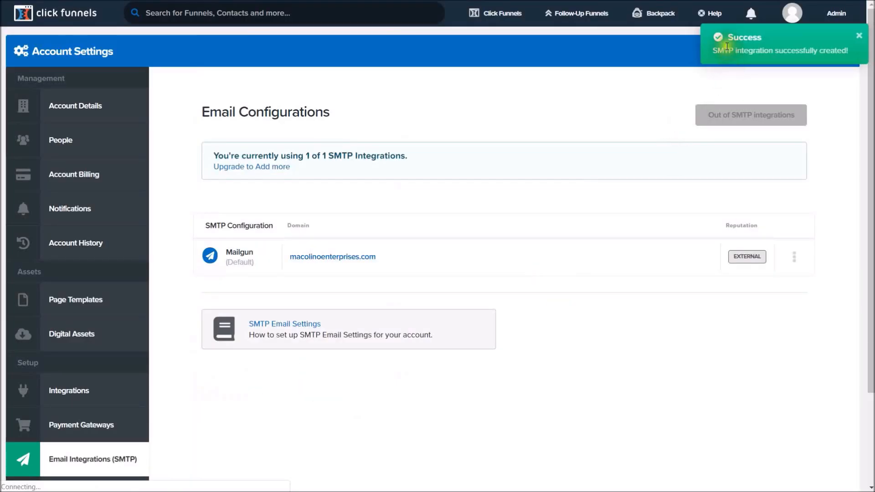
Dismiss the Success confirmation toast, then open and close the support chat.
drag(713, 50, 849, 47)
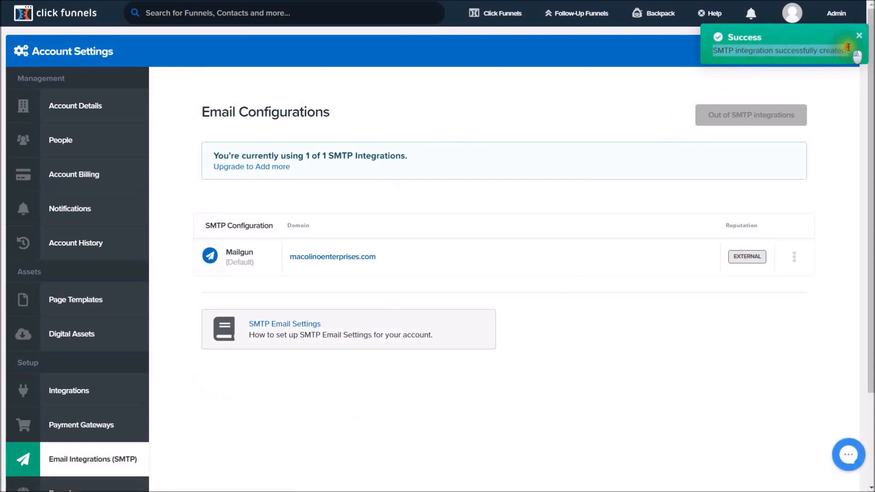
click(857, 40)
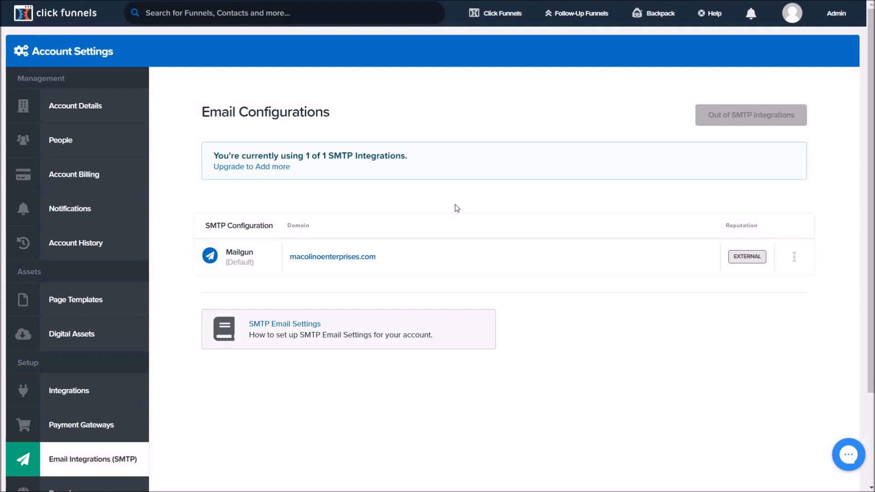
click(846, 455)
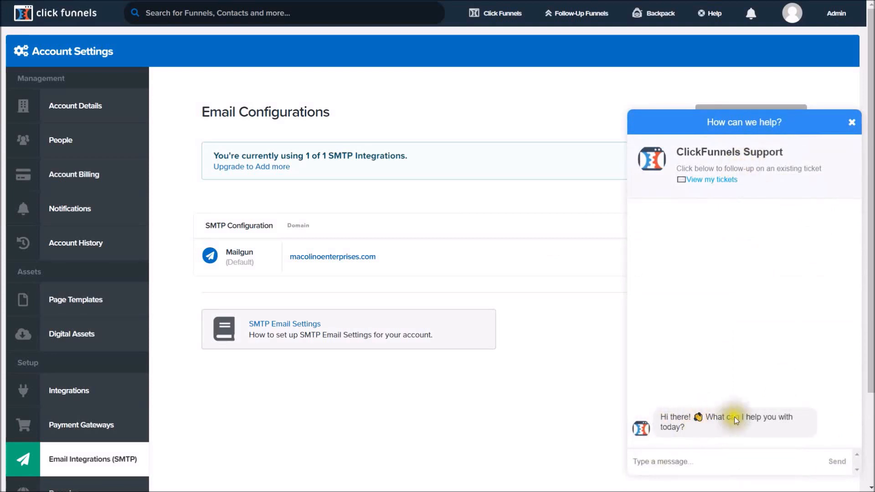
click(851, 122)
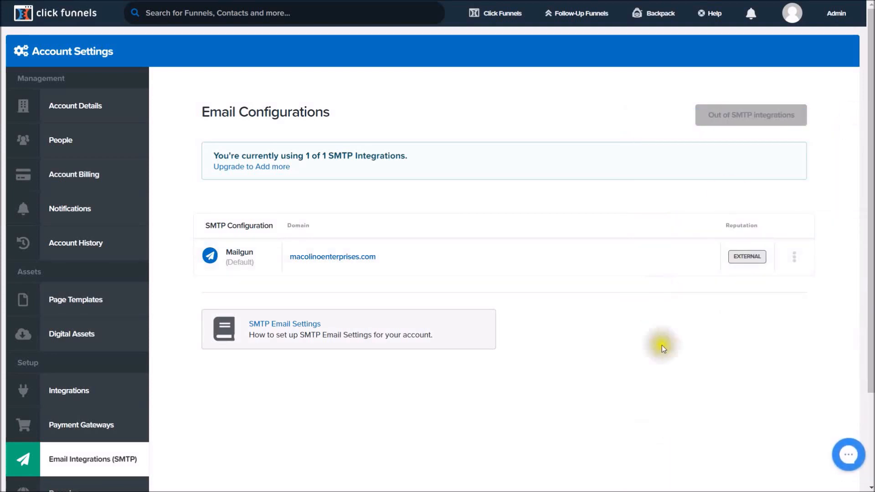